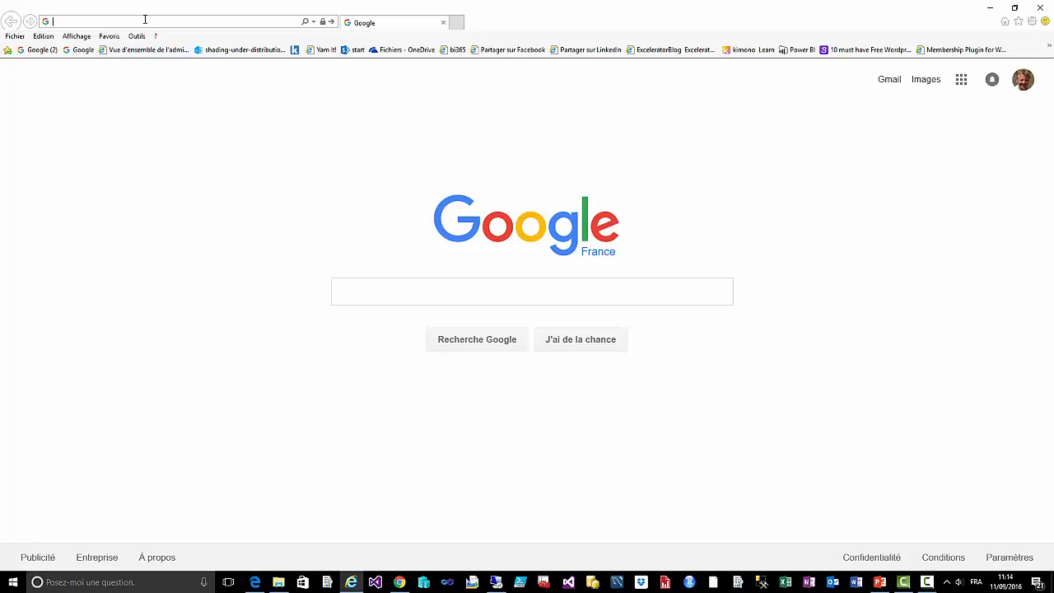
{"action": "type", "text": "http://tauxdechange-euro.fr/devises/GBP-livre-royaume-uni/"}
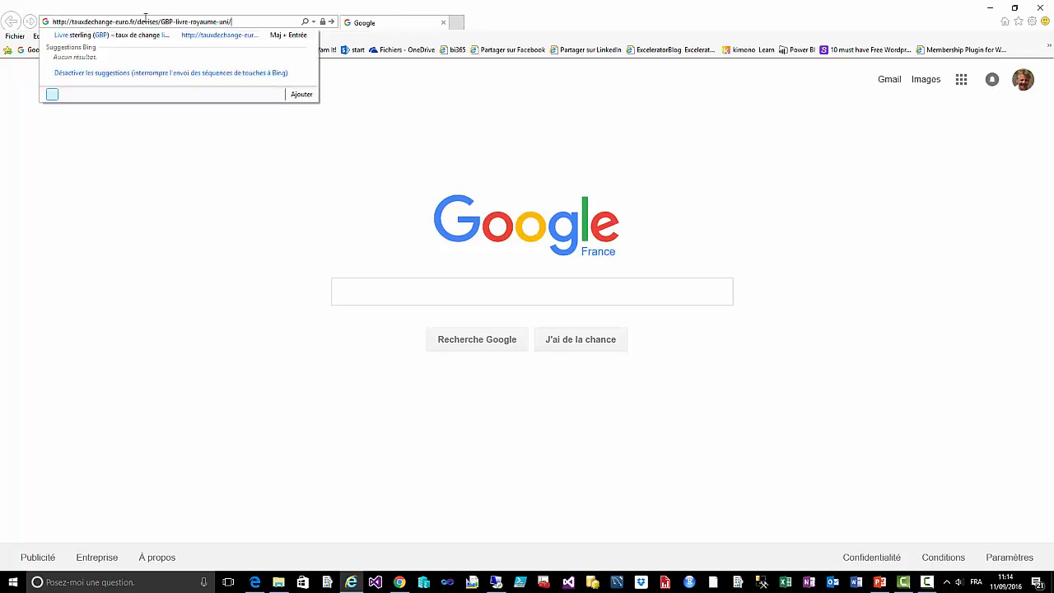
{"action": "key", "text": "Return"}
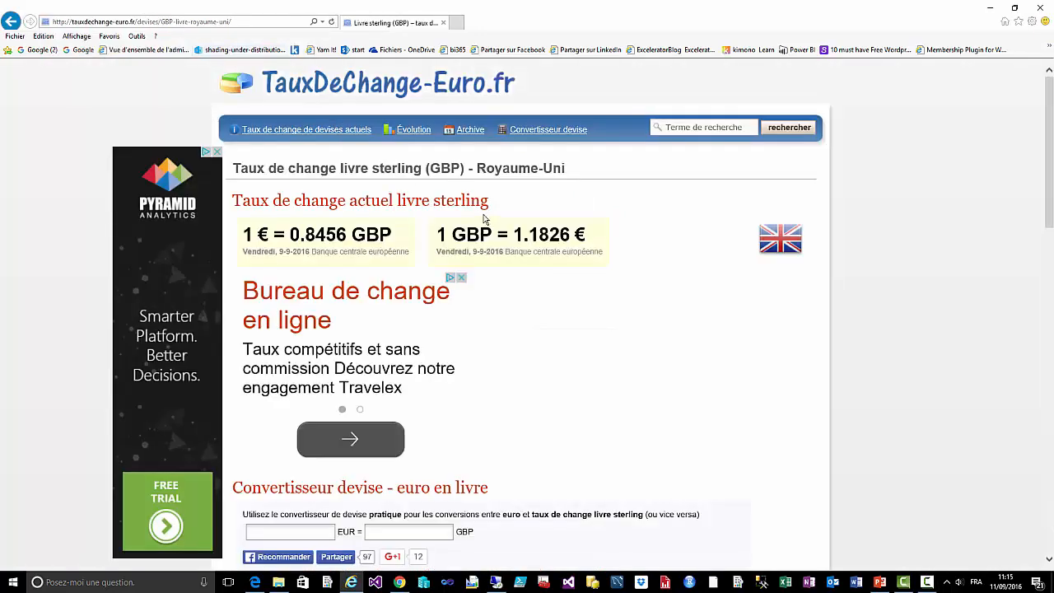
{"action": "scroll", "coordinate": [422, 273], "scroll_direction": "down", "scroll_amount": 3}
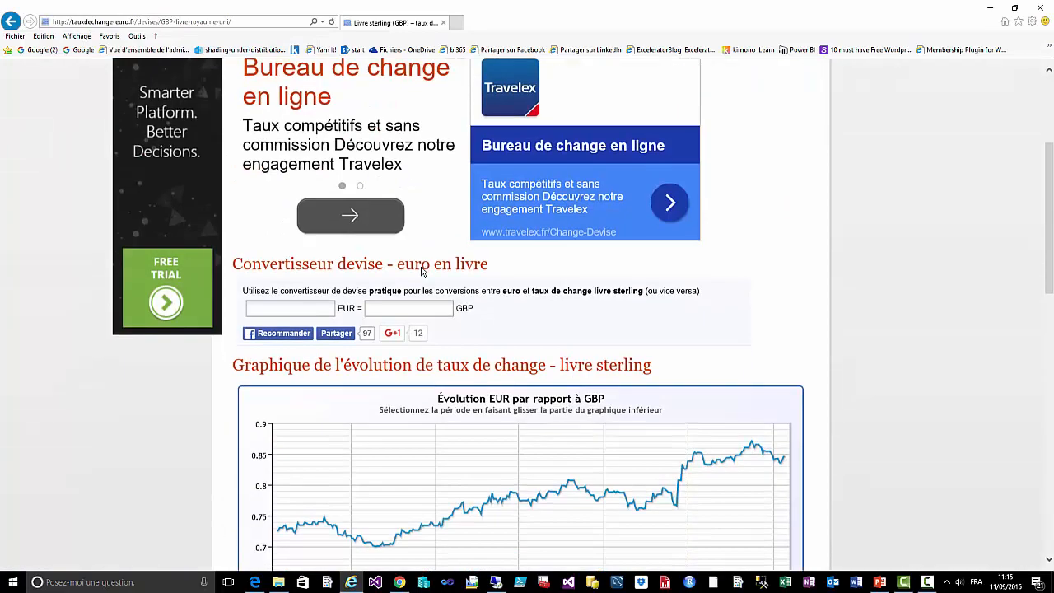
{"action": "scroll", "coordinate": [423, 273], "scroll_direction": "down", "scroll_amount": 6}
{"action": "scroll", "coordinate": [422, 273], "scroll_direction": "down", "scroll_amount": 2}
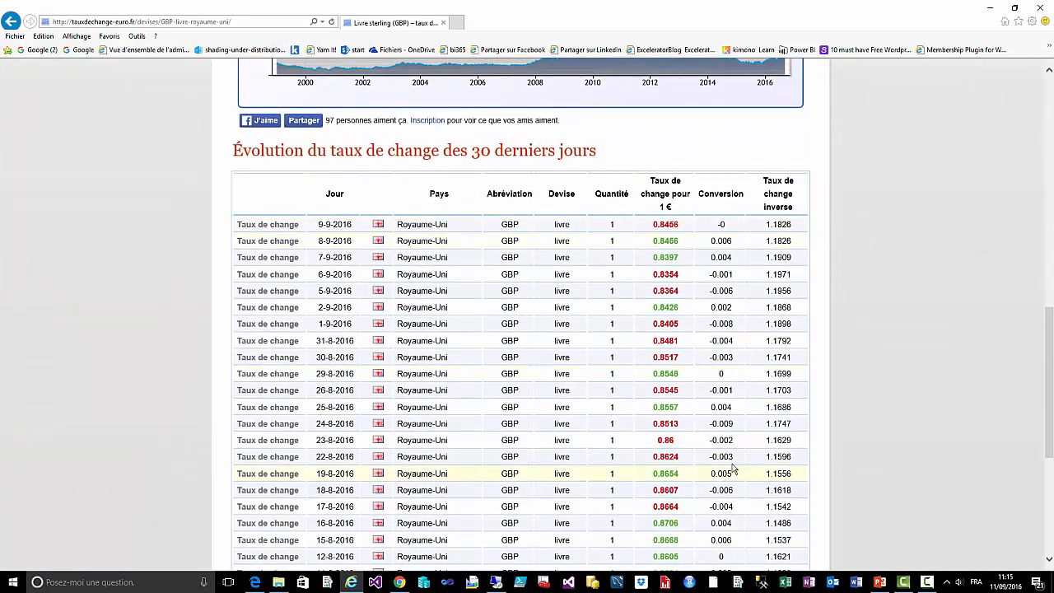
{"action": "scroll", "coordinate": [512, 420], "scroll_direction": "down", "scroll_amount": 2}
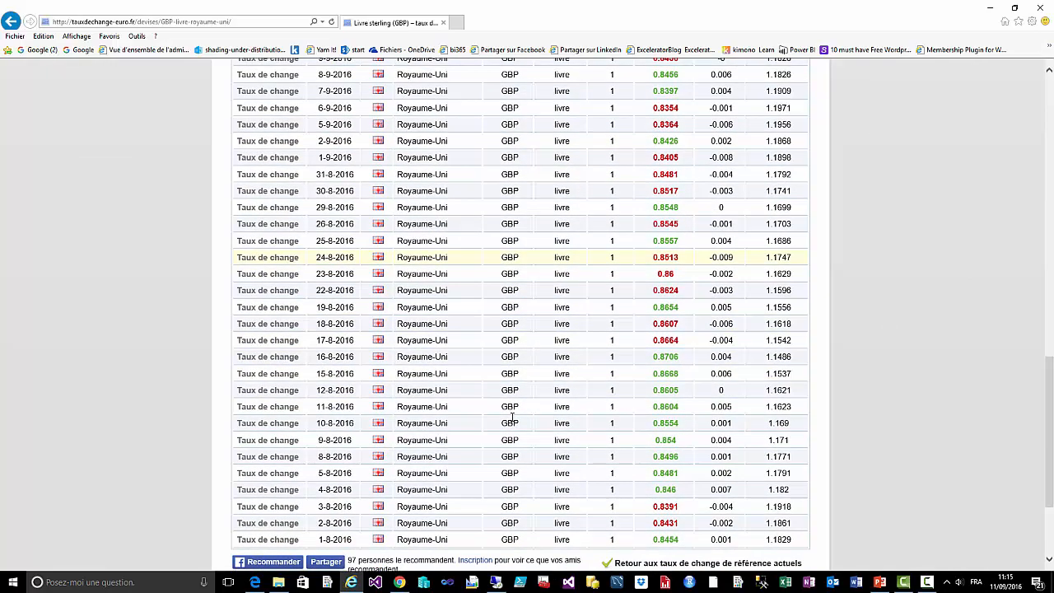
{"action": "scroll", "coordinate": [512, 418], "scroll_direction": "up", "scroll_amount": 6}
{"action": "scroll", "coordinate": [512, 420], "scroll_direction": "down", "scroll_amount": 3}
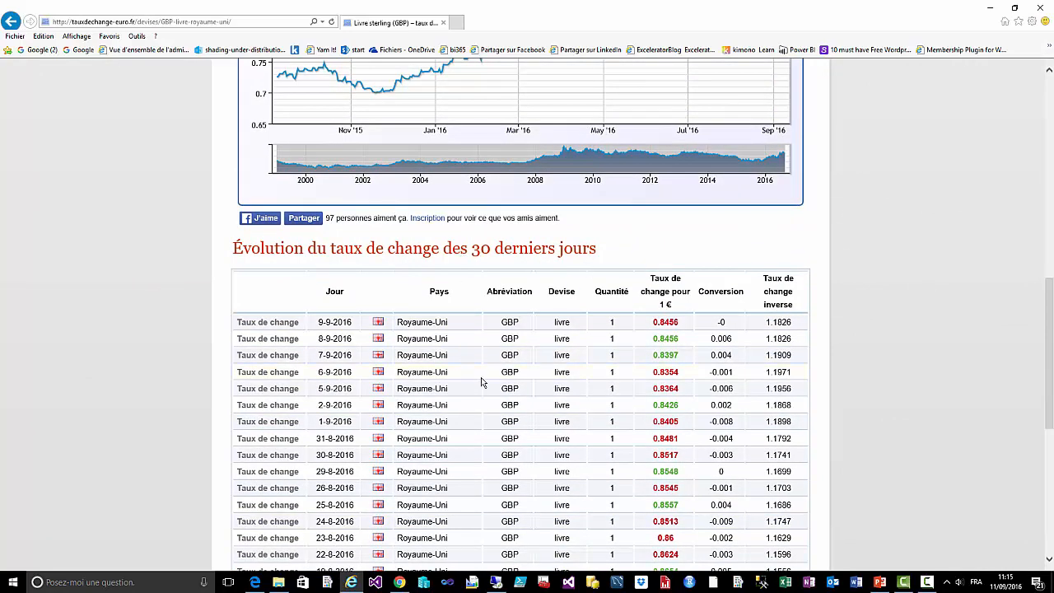
{"action": "scroll", "coordinate": [482, 382], "scroll_direction": "down", "scroll_amount": 5}
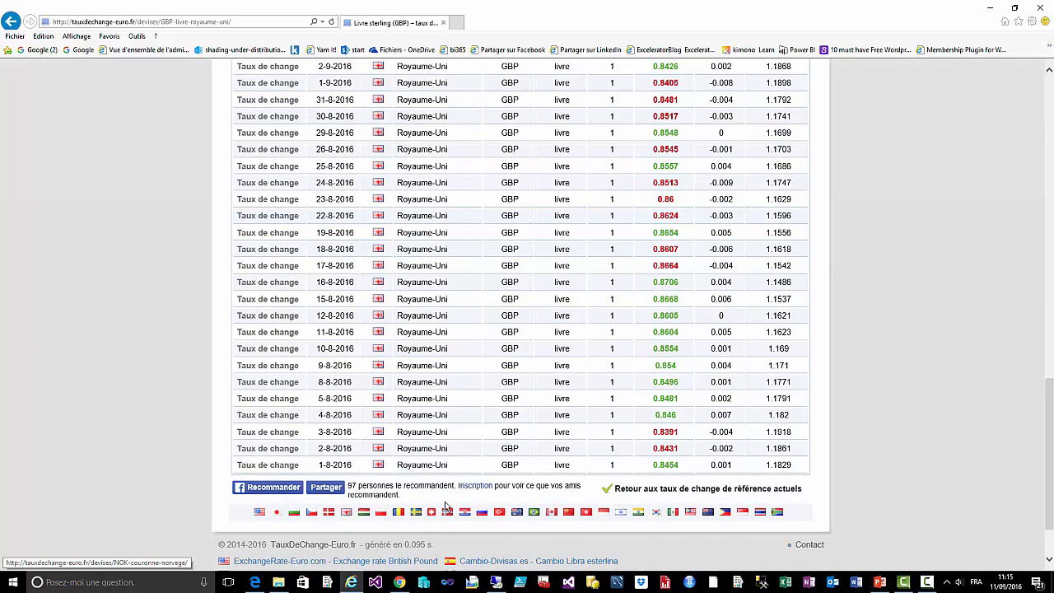
Open the US dollar page from the country flags and review its 30-day exchange-rate table.
{"action": "left_click", "coordinate": [260, 514]}
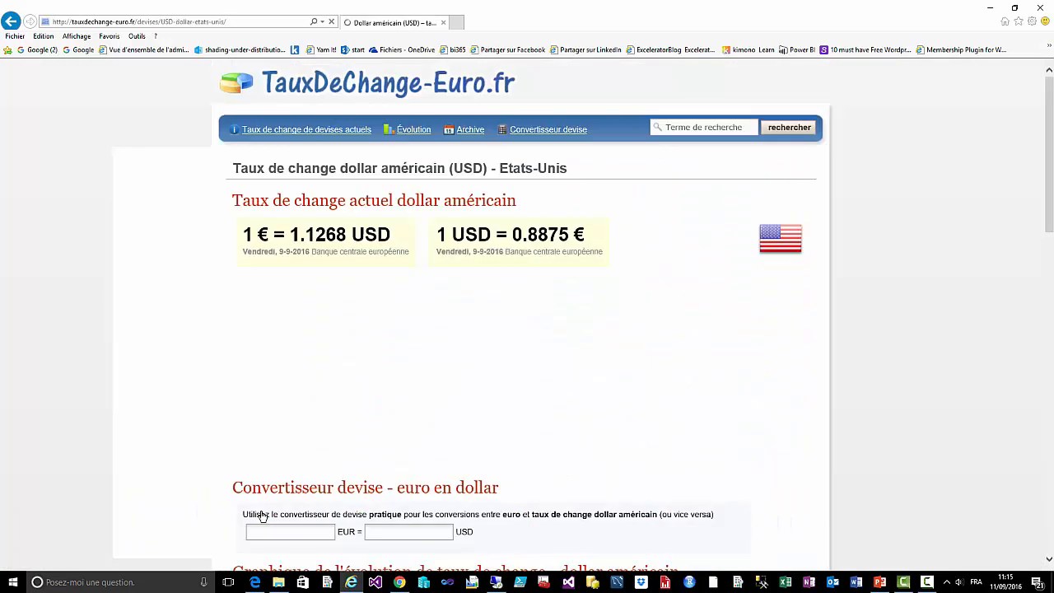
{"action": "scroll", "coordinate": [506, 389], "scroll_direction": "down", "scroll_amount": 5}
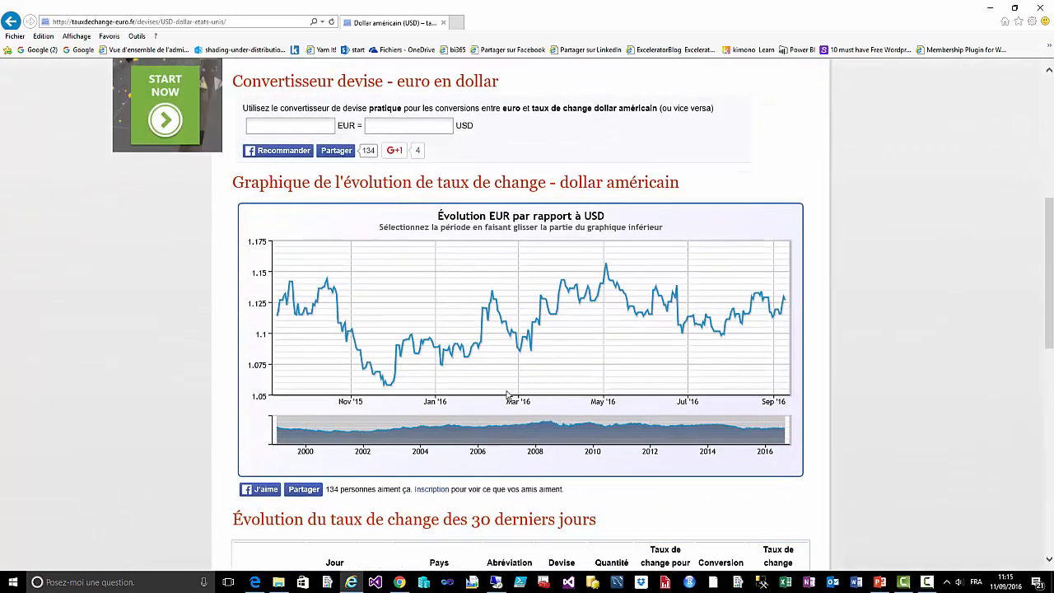
{"action": "scroll", "coordinate": [508, 396], "scroll_direction": "down", "scroll_amount": 6}
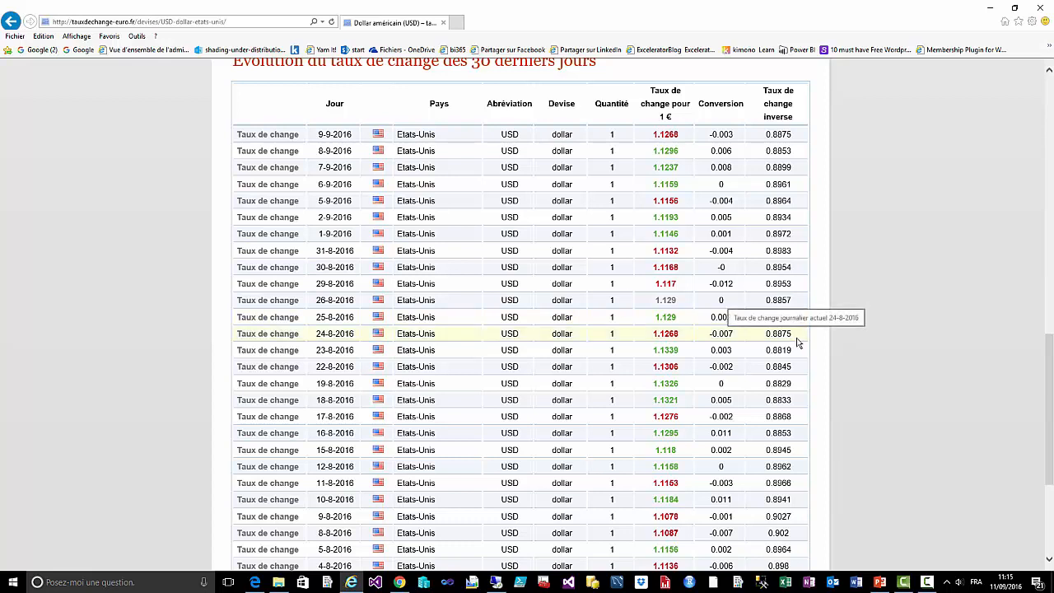
Switch to Excel to view the MonnaiePays currency list in the Monnaies workbook, and close the workbook.
{"action": "key", "text": "alt+Tab"}
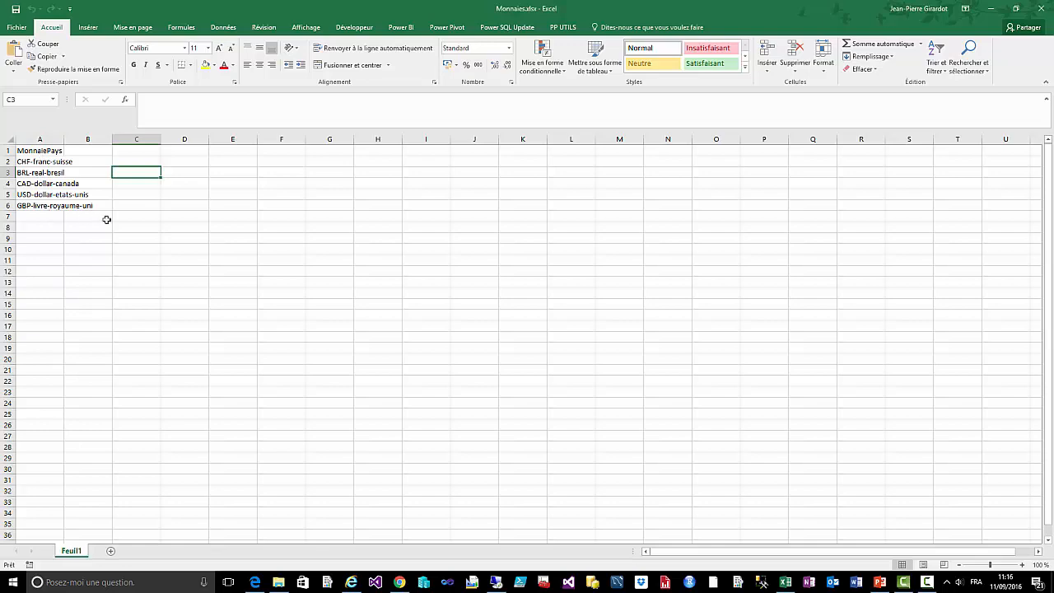
{"action": "left_click", "coordinate": [1043, 9]}
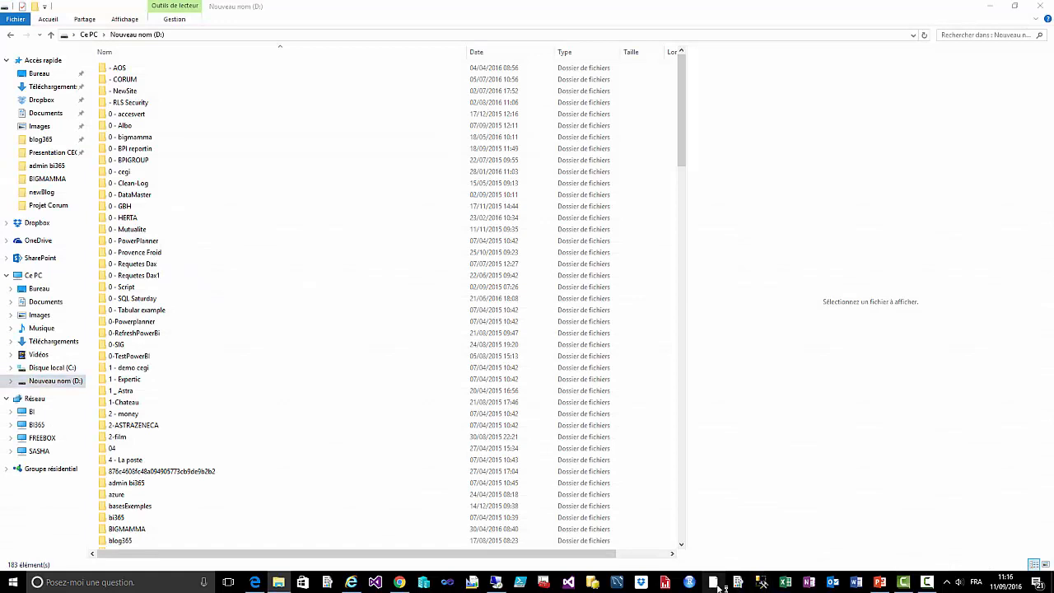
{"action": "left_click", "coordinate": [714, 583]}
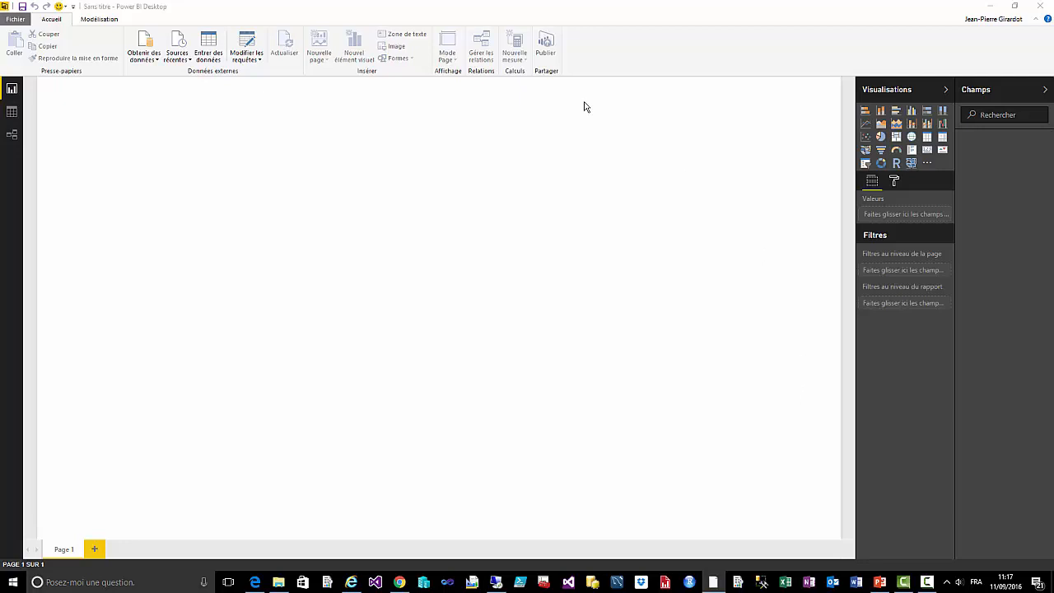
{"action": "left_click", "coordinate": [152, 62]}
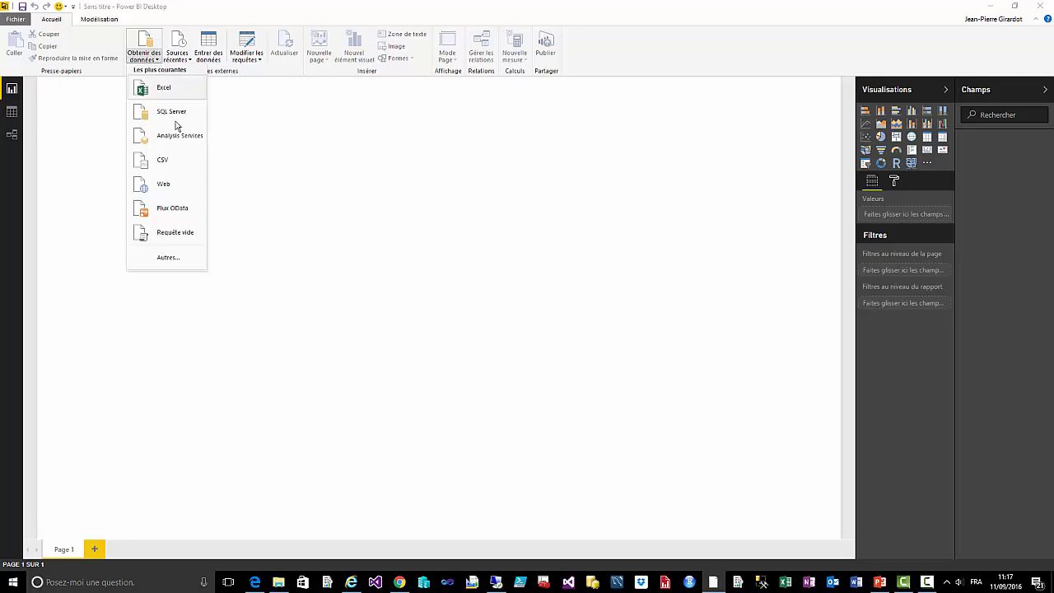
{"action": "left_click", "coordinate": [167, 189]}
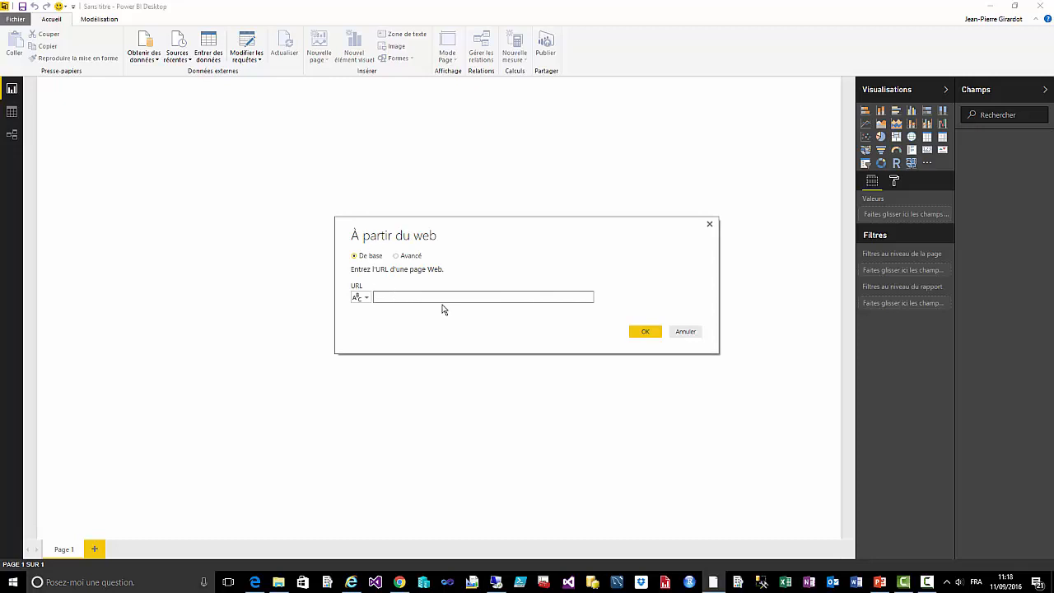
{"action": "type", "text": "http://tauxdechange-euro.fr/devises/GBP-livre-royaume-uni/"}
{"action": "left_click", "coordinate": [646, 332]}
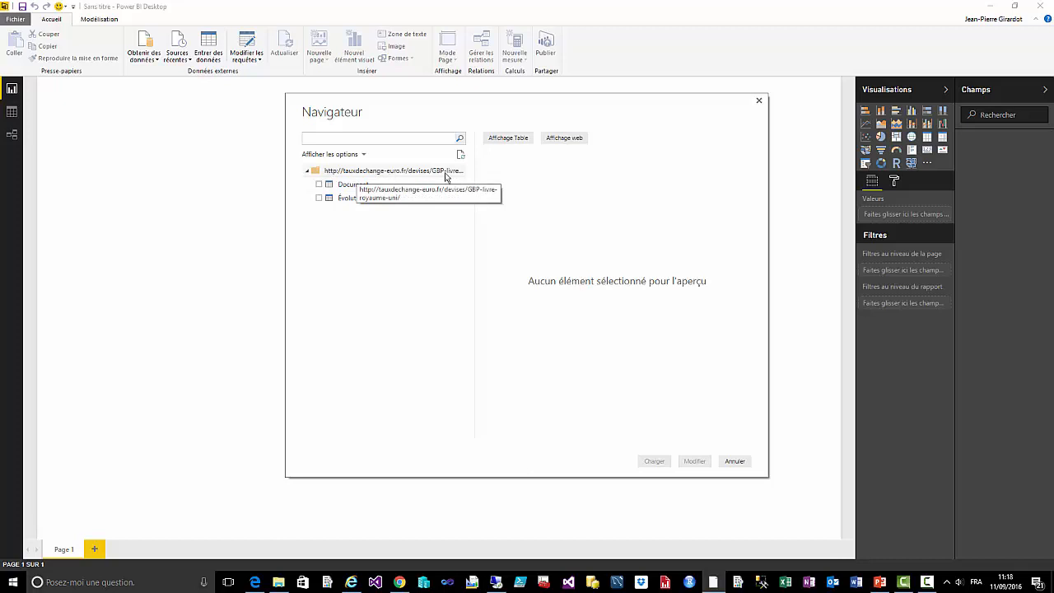
Preview the table "Évolution du taux de change des 30 derniers jours" in table and web views, select it and open it for editing.
{"action": "left_click", "coordinate": [345, 201]}
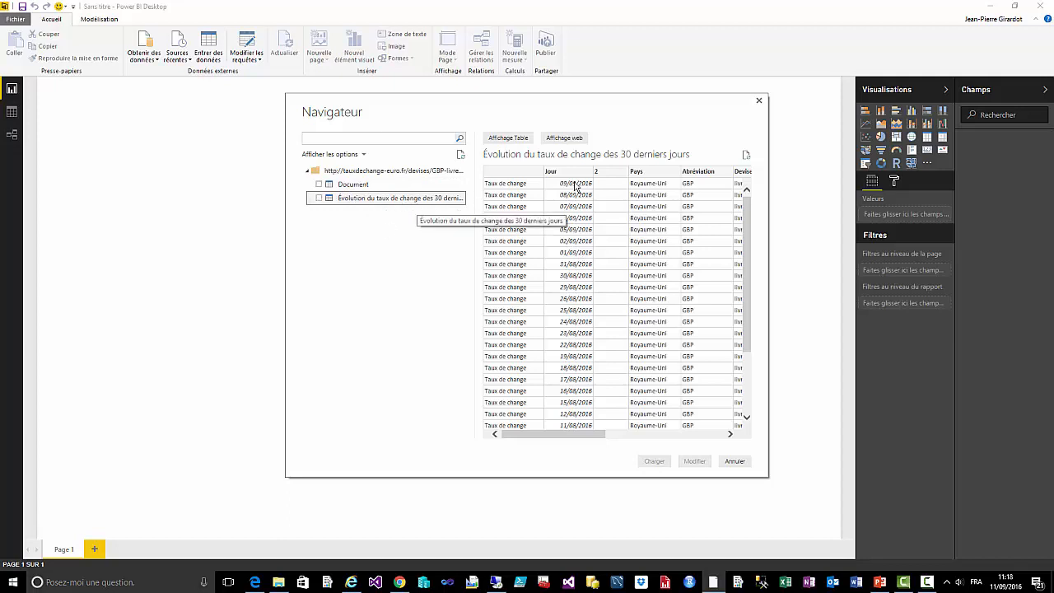
{"action": "left_click", "coordinate": [567, 141]}
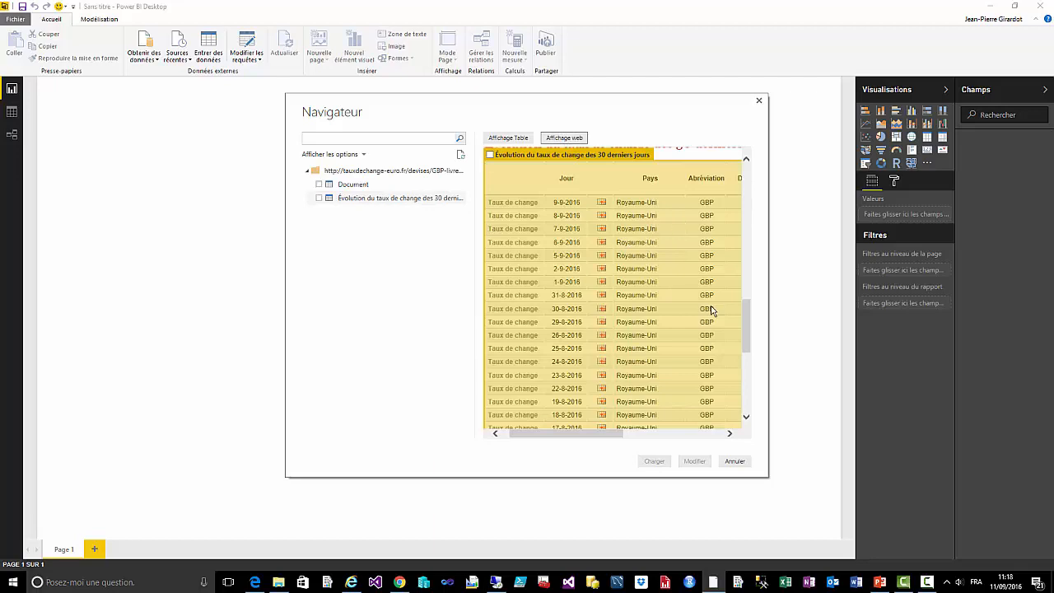
{"action": "left_click_drag", "start_coordinate": [744, 321], "coordinate": [751, 301]}
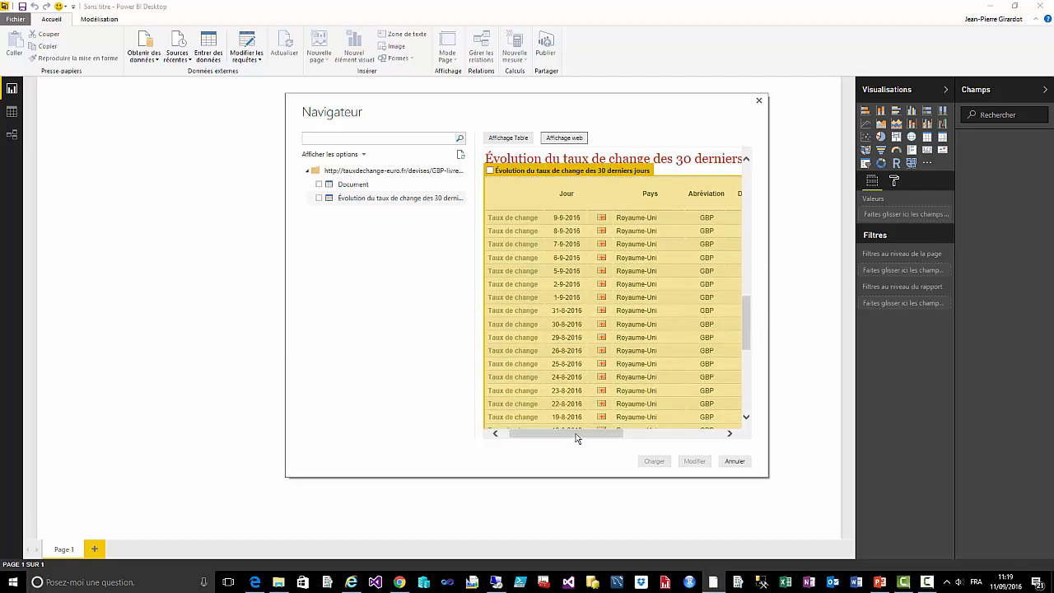
{"action": "left_click_drag", "start_coordinate": [586, 441], "coordinate": [702, 436]}
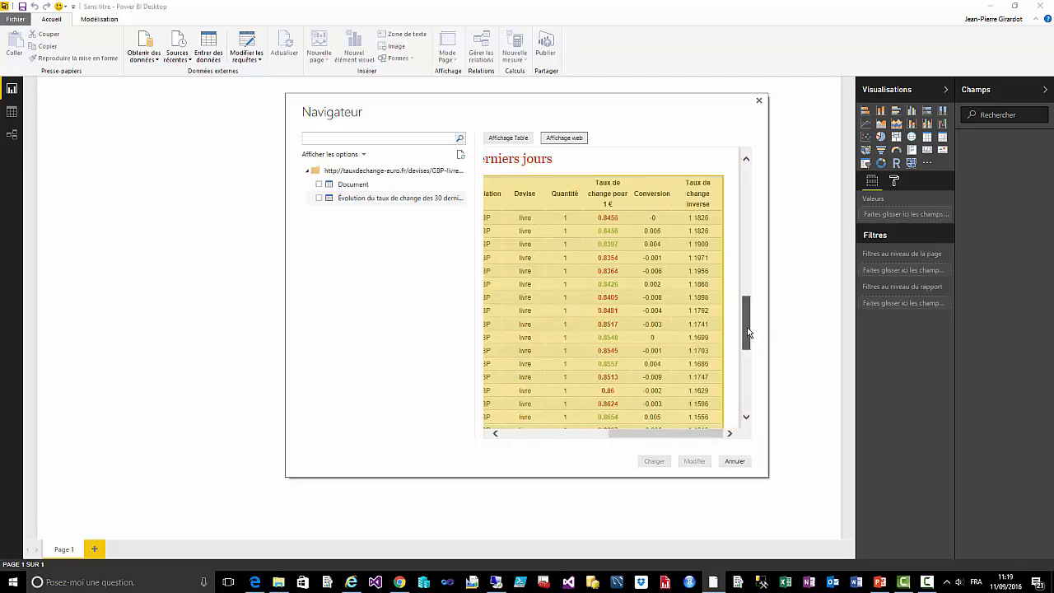
{"action": "left_click_drag", "start_coordinate": [746, 326], "coordinate": [747, 422]}
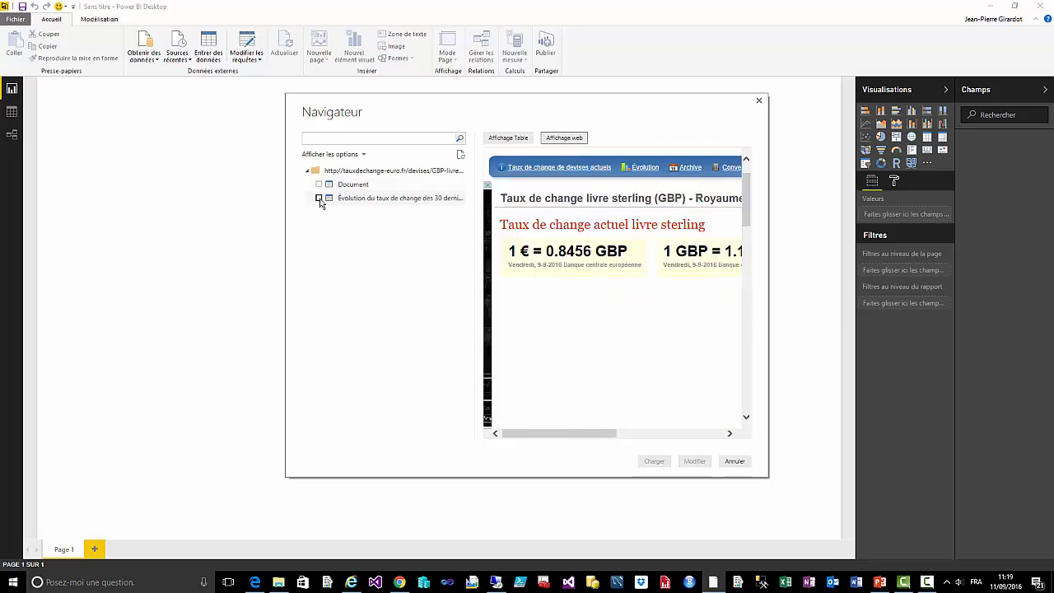
{"action": "left_click", "coordinate": [319, 199]}
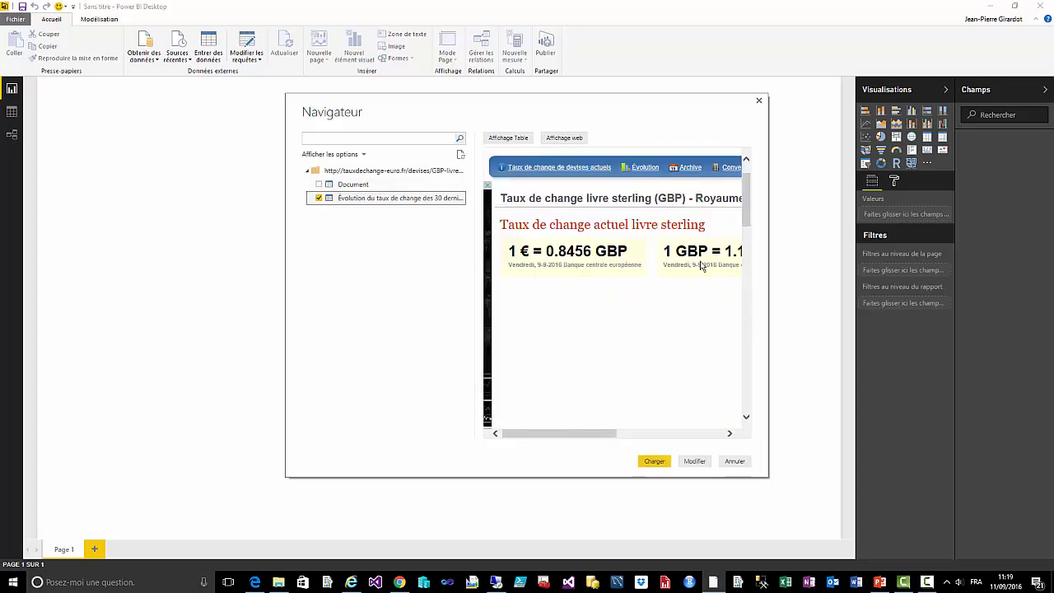
{"action": "left_click", "coordinate": [694, 462]}
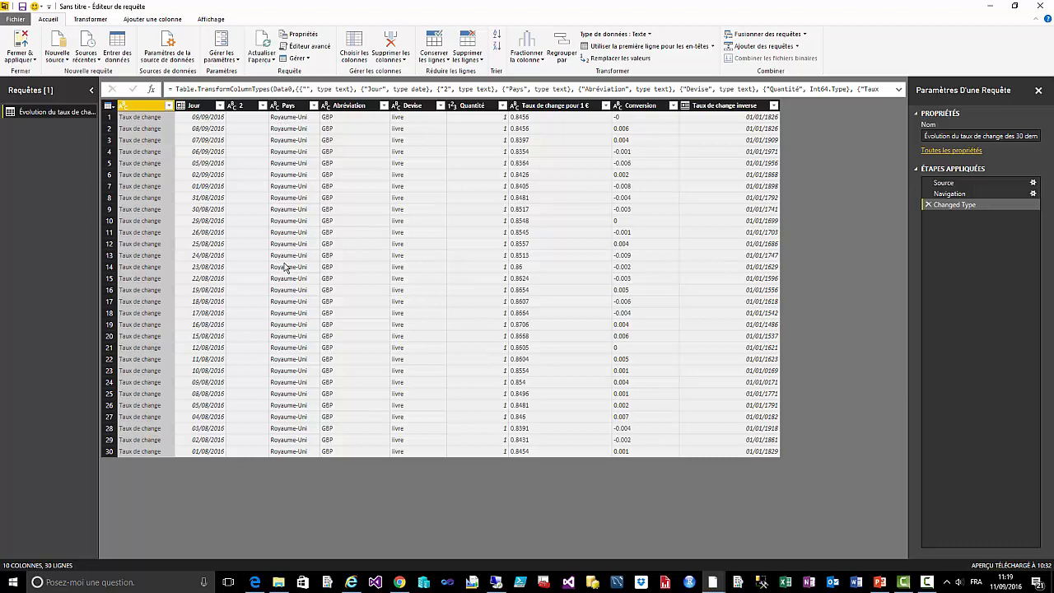
Examine the Source step's formula and highlight the GBP-livre-royaume-uni part of its URL.
{"action": "left_click", "coordinate": [977, 183]}
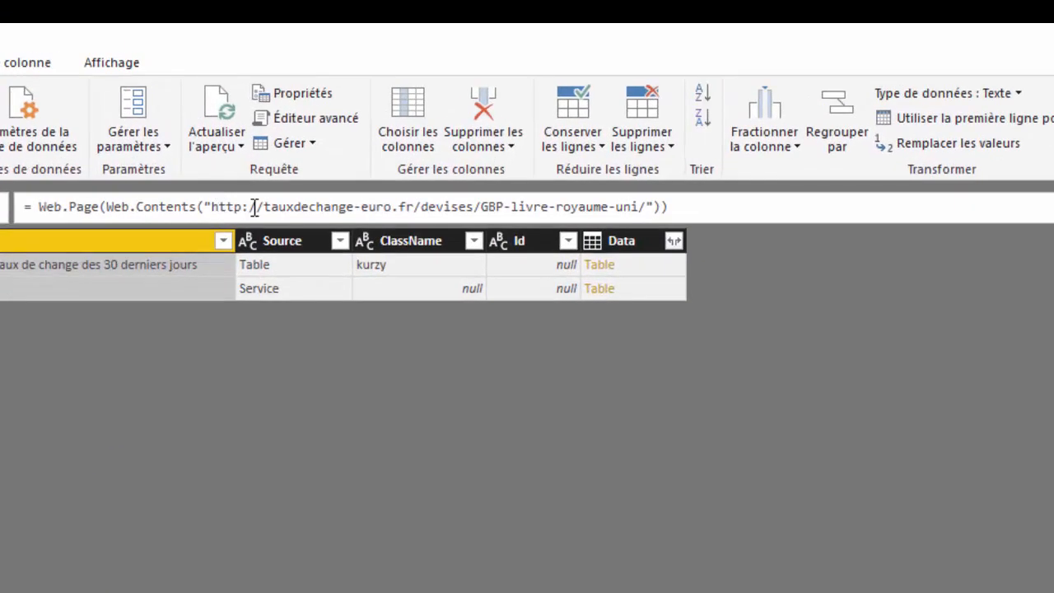
{"action": "left_click_drag", "start_coordinate": [640, 206], "coordinate": [487, 209]}
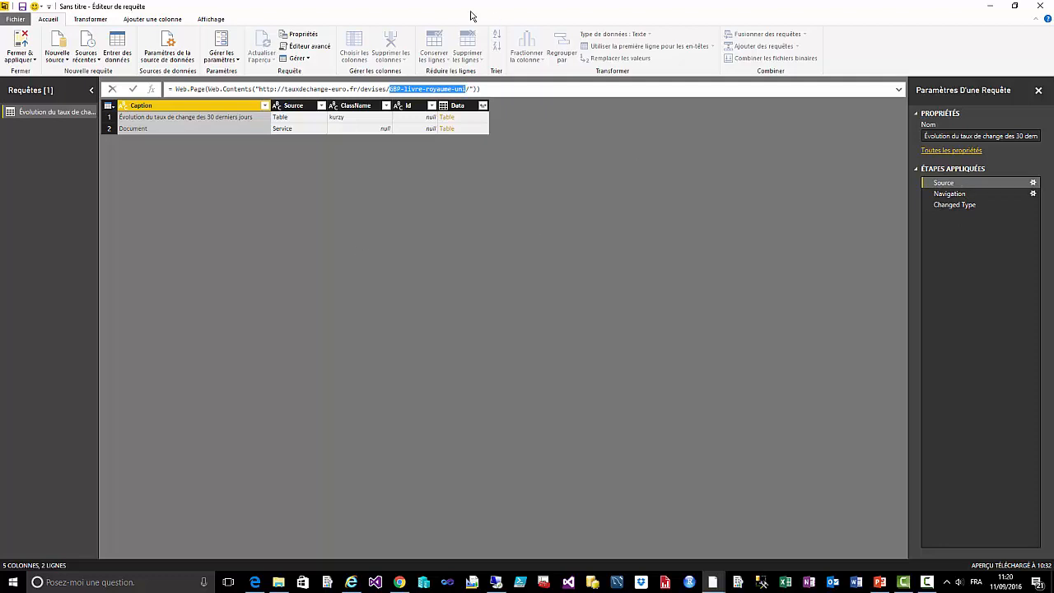
Open the query's code in the Advanced Editor and insert an outer "let" above the existing one.
{"action": "left_click", "coordinate": [307, 47]}
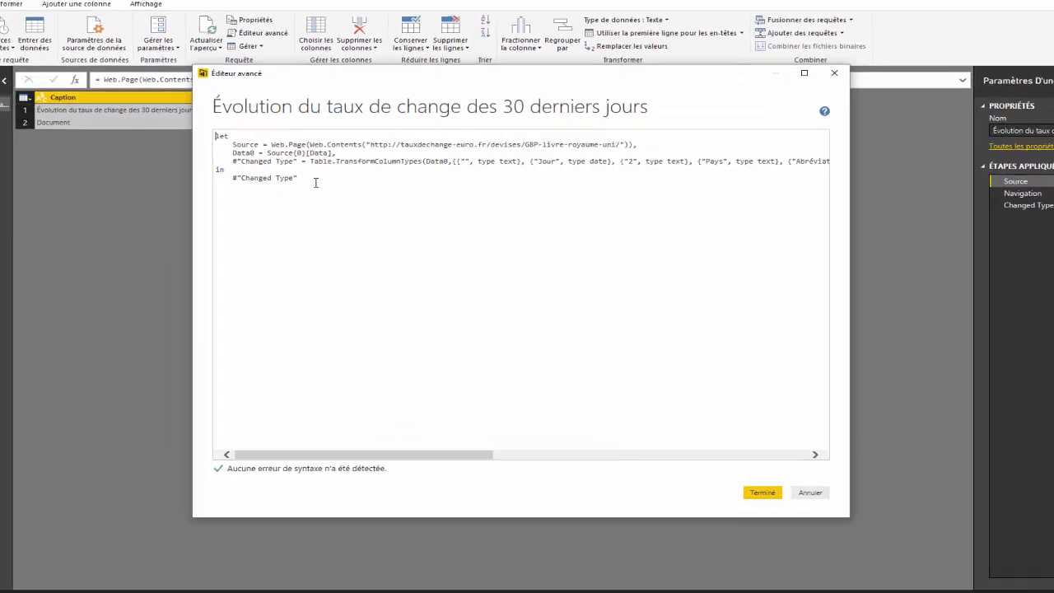
{"action": "key", "text": "Return"}
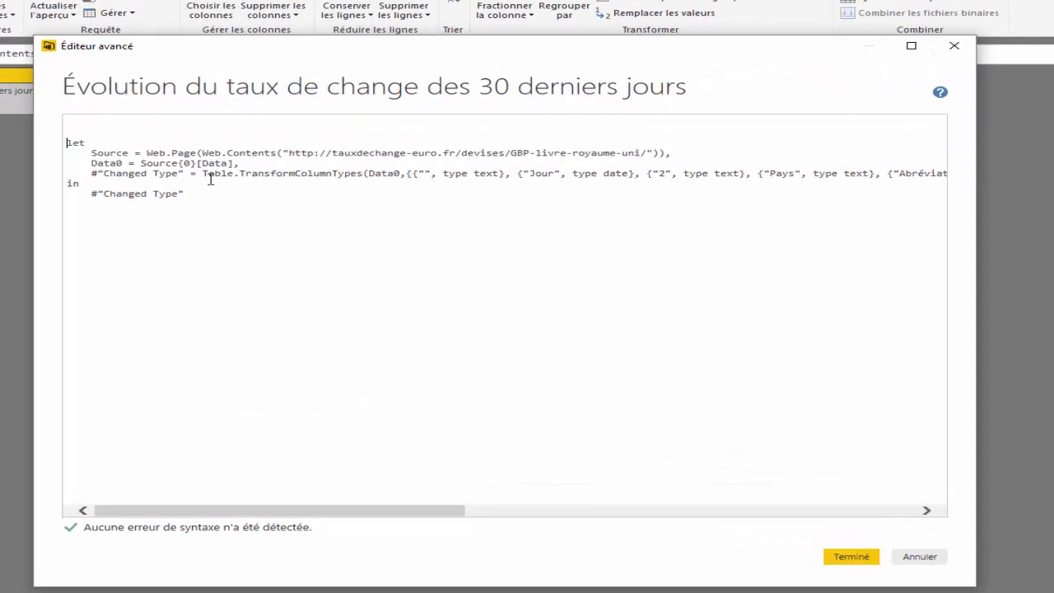
{"action": "key", "text": "Up"}
{"action": "key", "text": "Up"}
{"action": "type", "text": "let"}
{"action": "key", "text": "Return"}
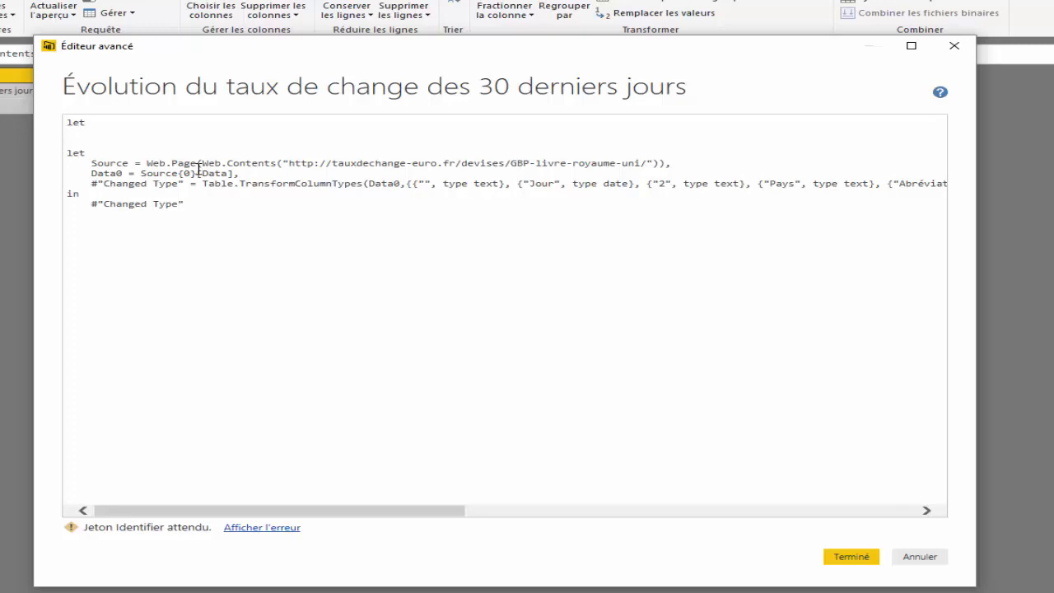
Declare the function "Recup = (MonnaiePays) =>" under the outer let, above the existing let block.
{"action": "type", "text": "Recup"}
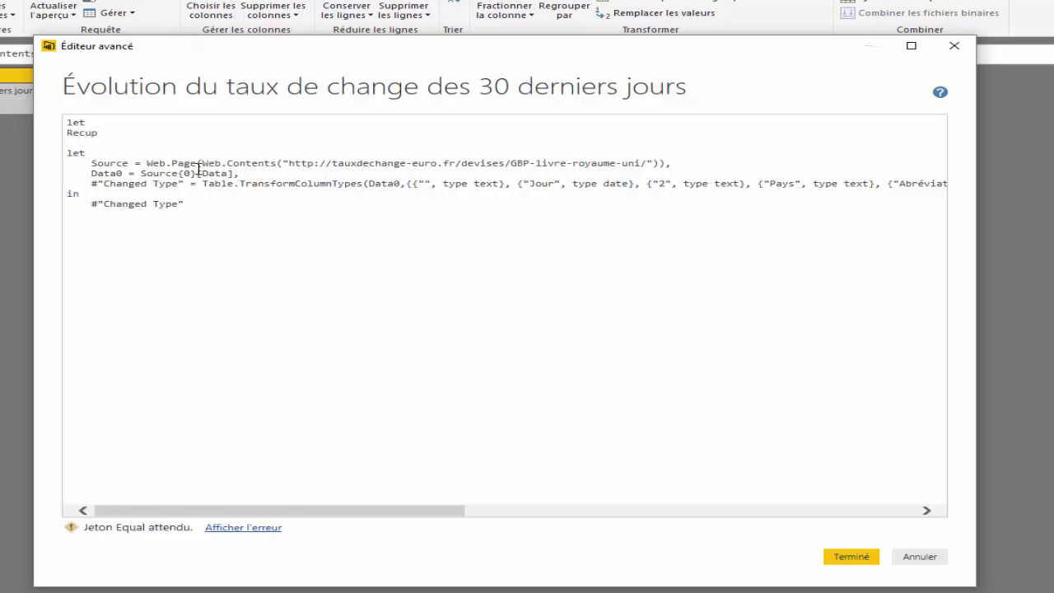
{"action": "type", "text": " ="}
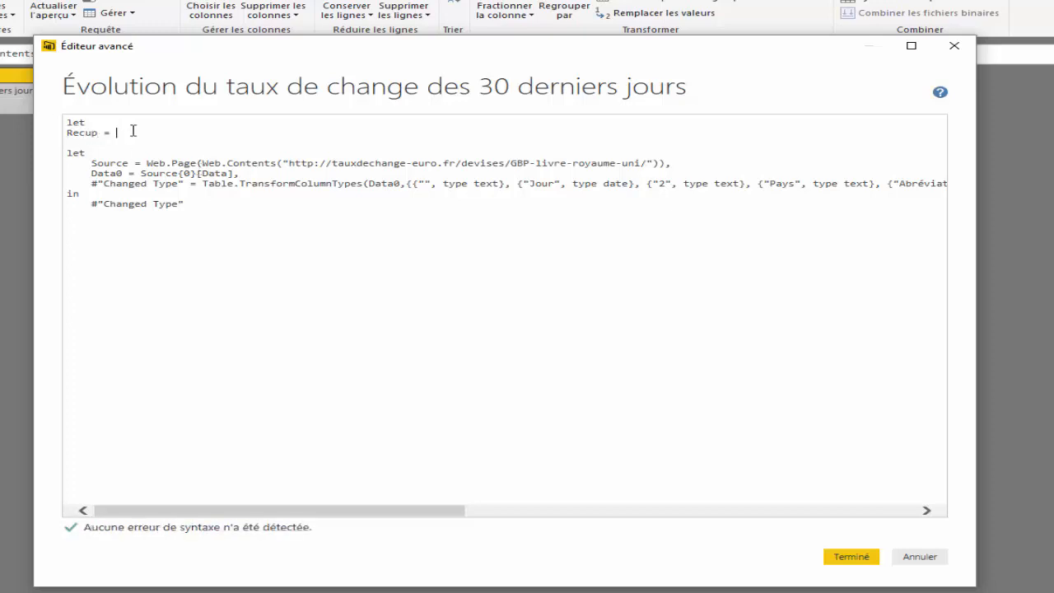
{"action": "type", "text": " ("}
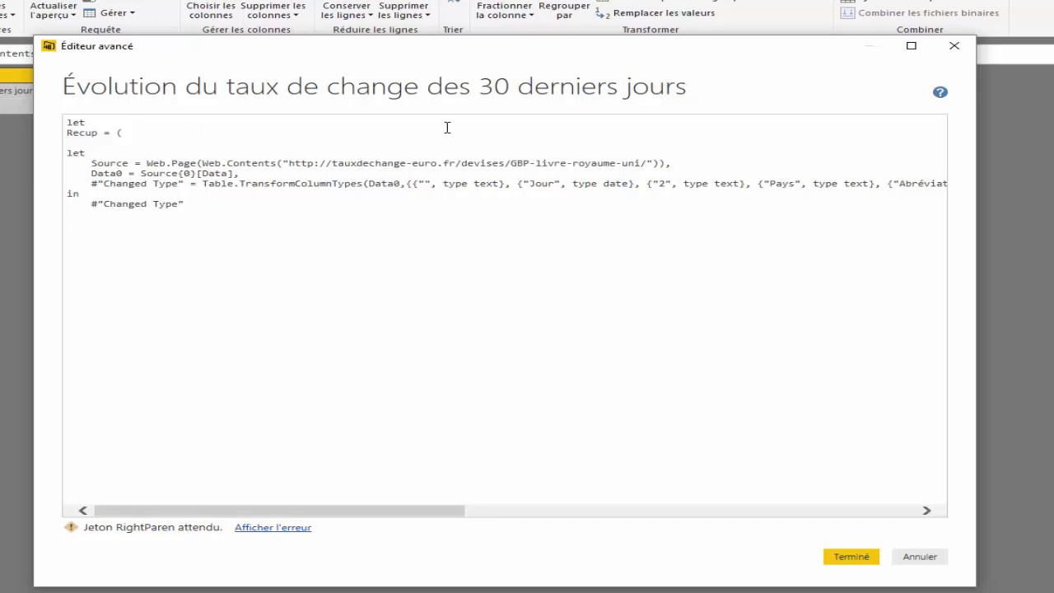
{"action": "left_click_drag", "start_coordinate": [642, 163], "coordinate": [518, 164]}
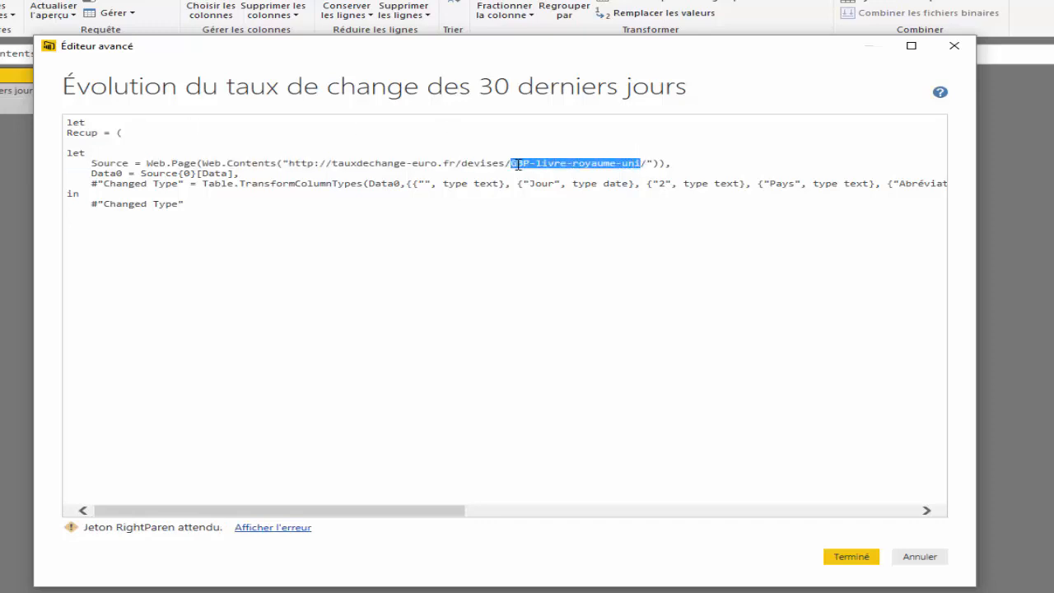
{"action": "left_click", "coordinate": [139, 133]}
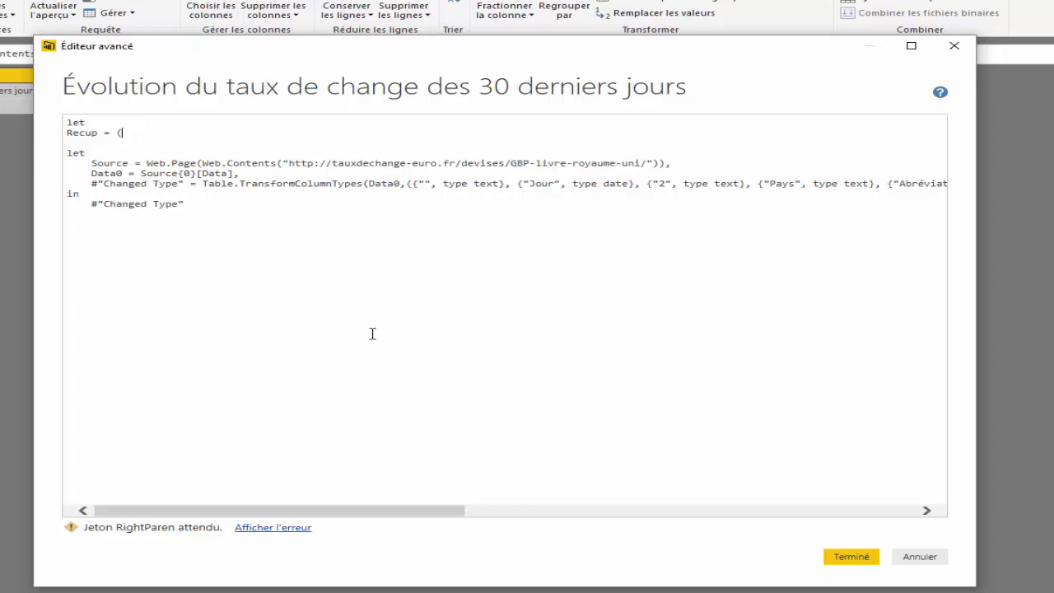
{"action": "type", "text": "Monn"}
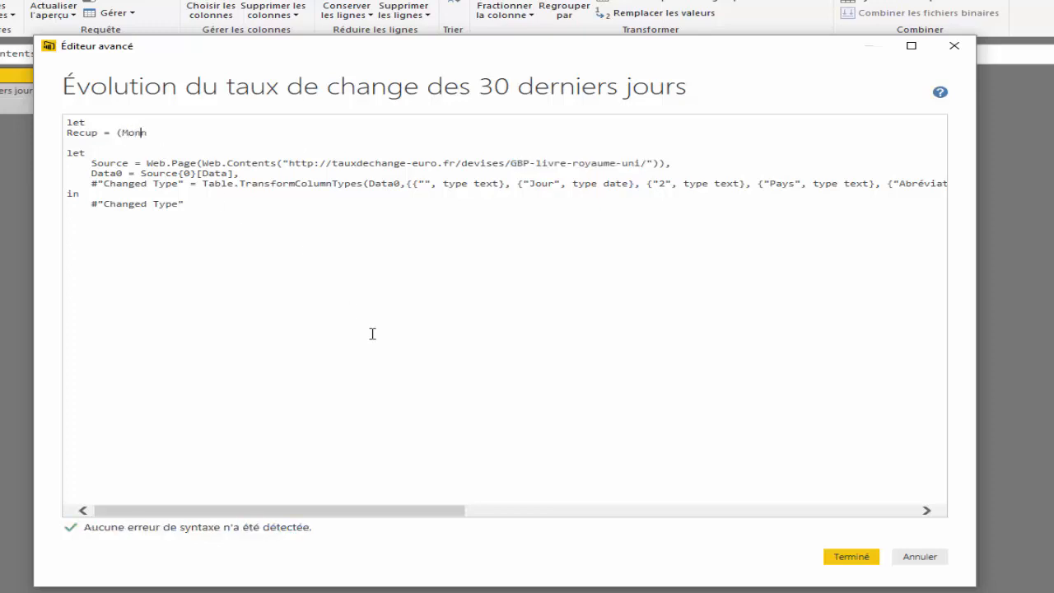
{"action": "type", "text": "aiePays"}
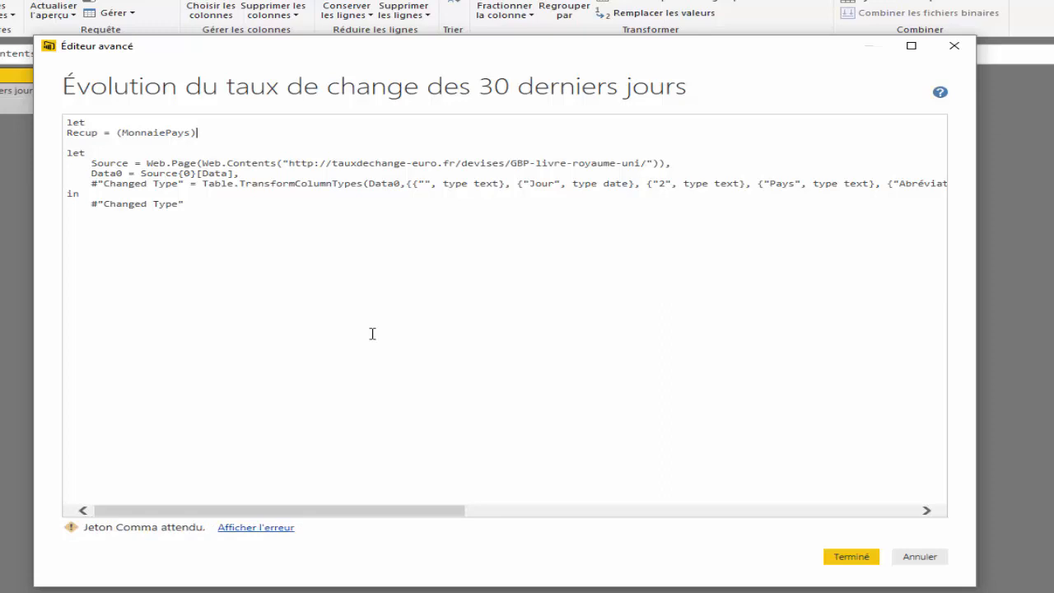
{"action": "type", "text": "=>"}
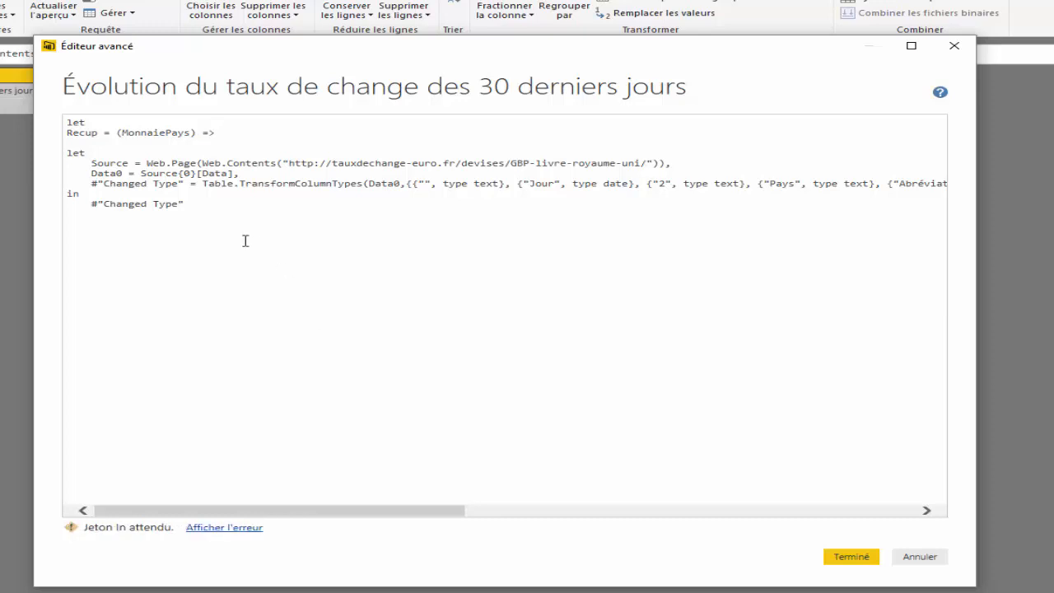
Close the outer let block after #"Changed Type" with "in" followed by "Recup" as the returned value.
{"action": "key", "text": "Return"}
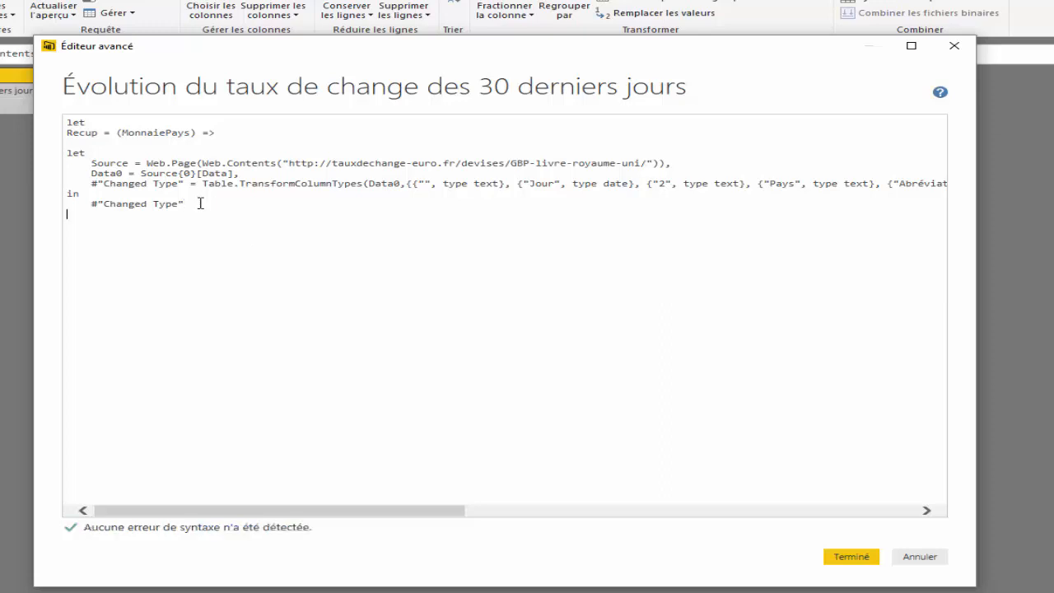
{"action": "type", "text": "in"}
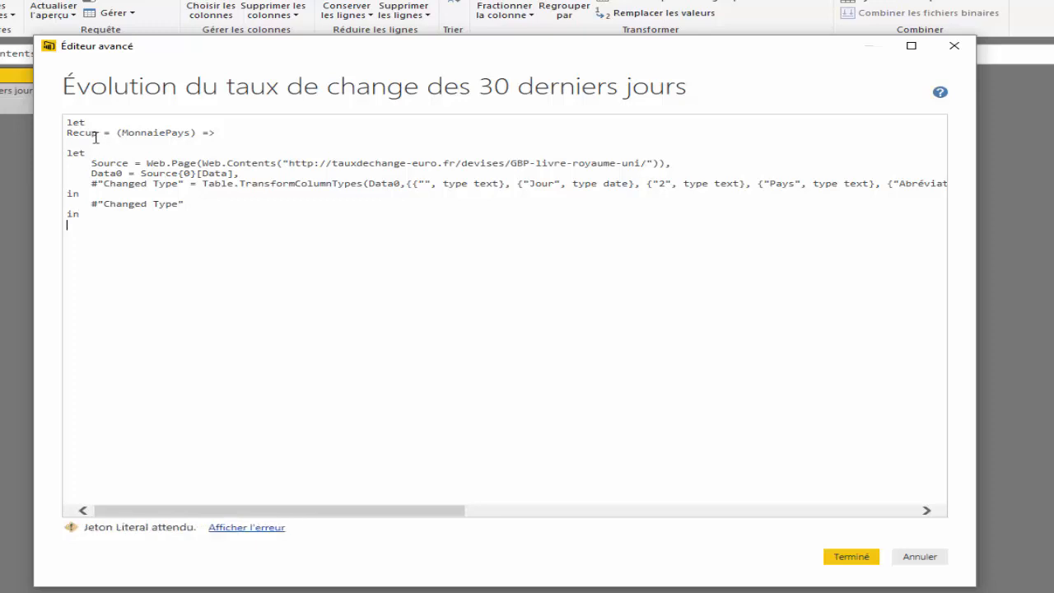
{"action": "left_click_drag", "start_coordinate": [97, 134], "coordinate": [67, 136]}
{"action": "key", "text": "ctrl+c"}
{"action": "left_click", "coordinate": [83, 228]}
{"action": "key", "text": "ctrl+v"}
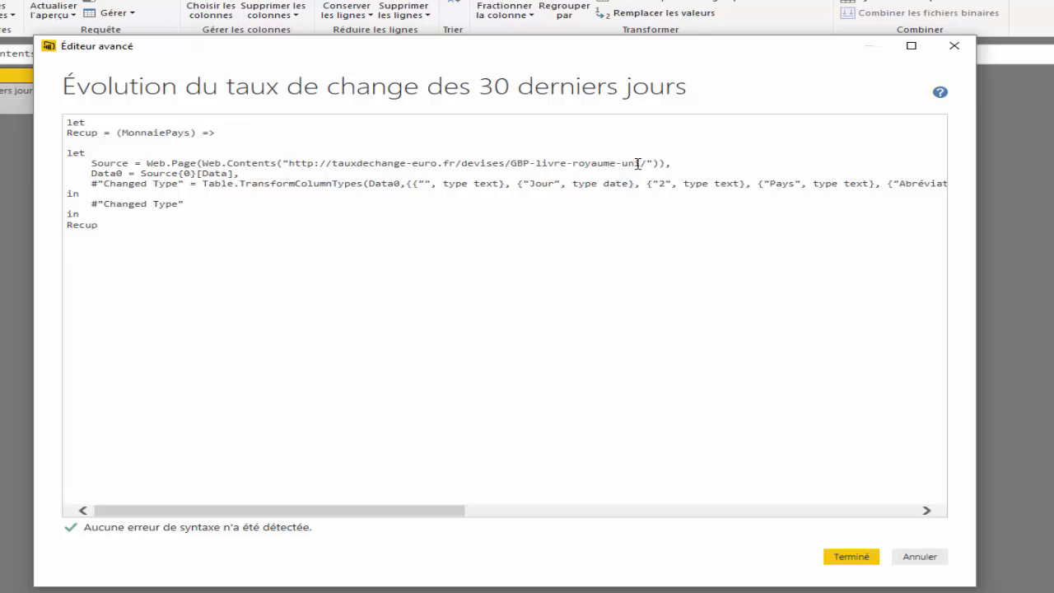
{"action": "left_click_drag", "start_coordinate": [639, 163], "coordinate": [517, 163]}
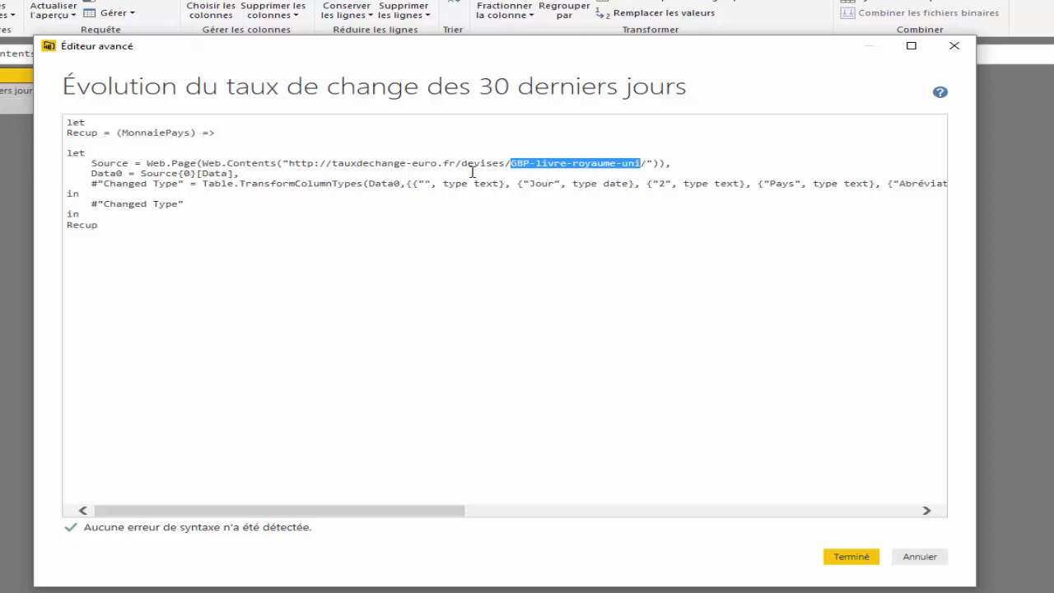
{"action": "left_click", "coordinate": [106, 137]}
{"action": "left_click", "coordinate": [94, 154]}
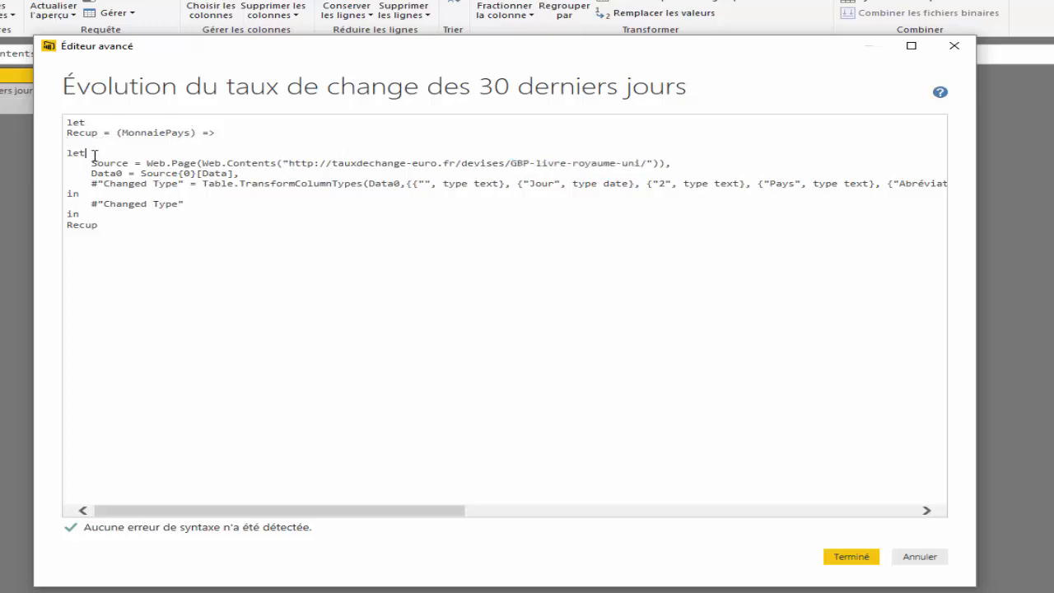
{"action": "key", "text": "Return"}
{"action": "type", "text": "Url "}
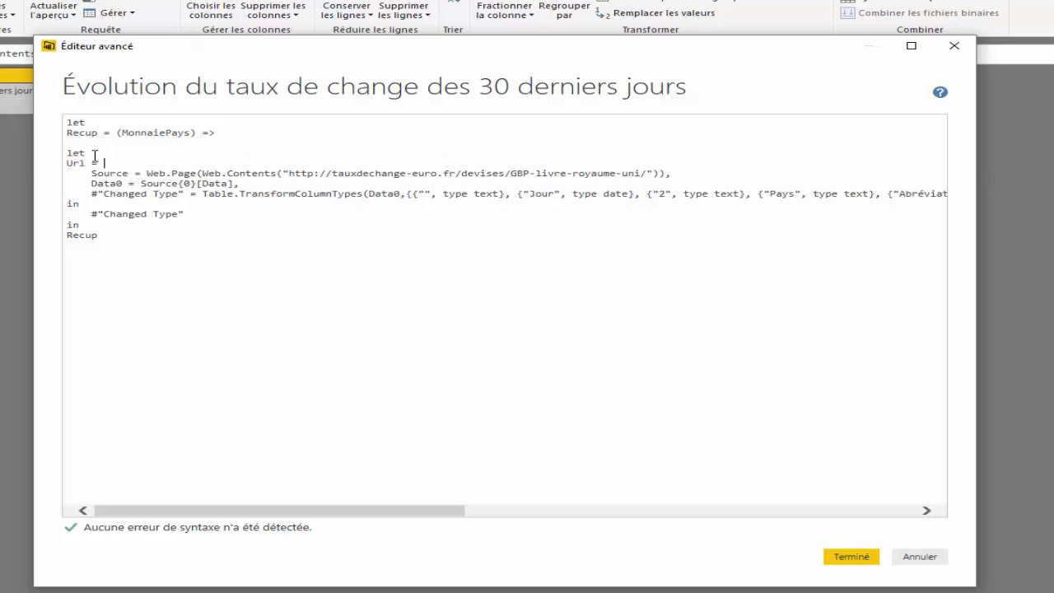
{"action": "type", "text": "="}
{"action": "left_click_drag", "start_coordinate": [512, 173], "coordinate": [288, 175]}
{"action": "key", "text": "ctrl+c"}
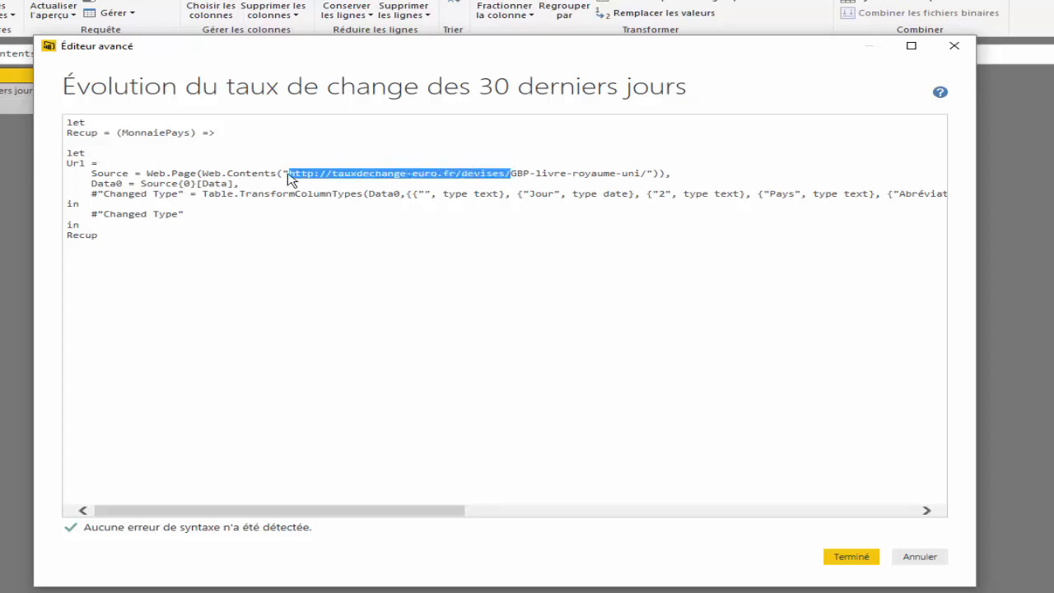
{"action": "left_click", "coordinate": [108, 162]}
{"action": "type", "text": "\""}
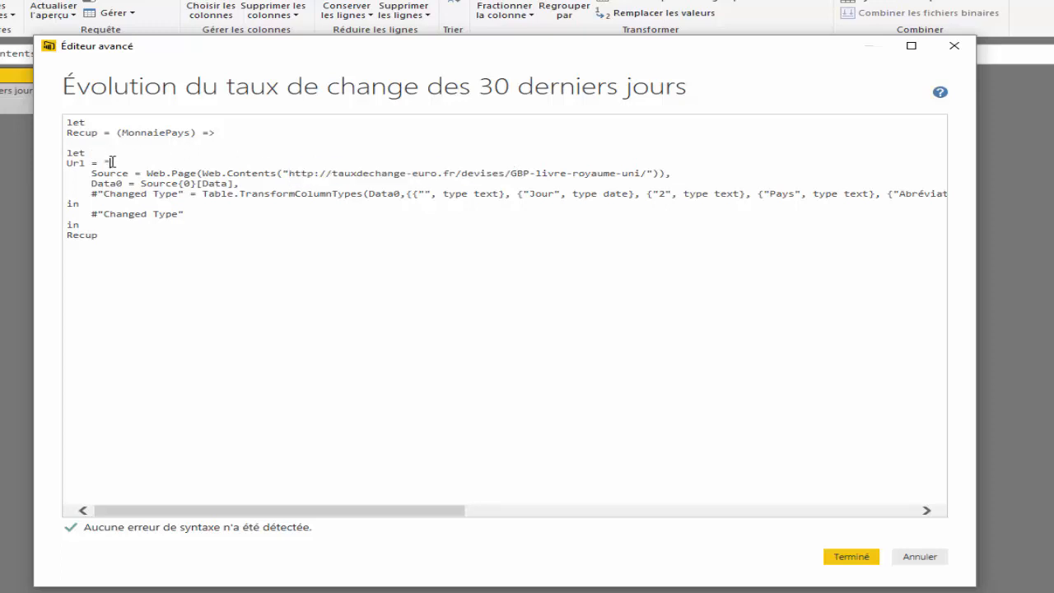
{"action": "key", "text": "ctrl+v"}
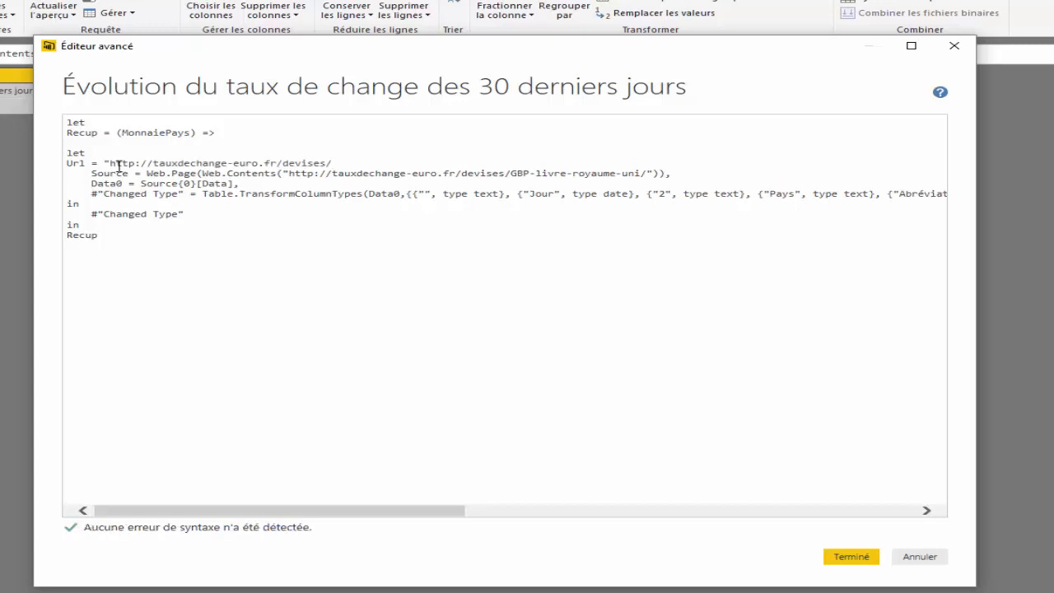
{"action": "type", "text": "\" & MonnaiePays & \"/"}
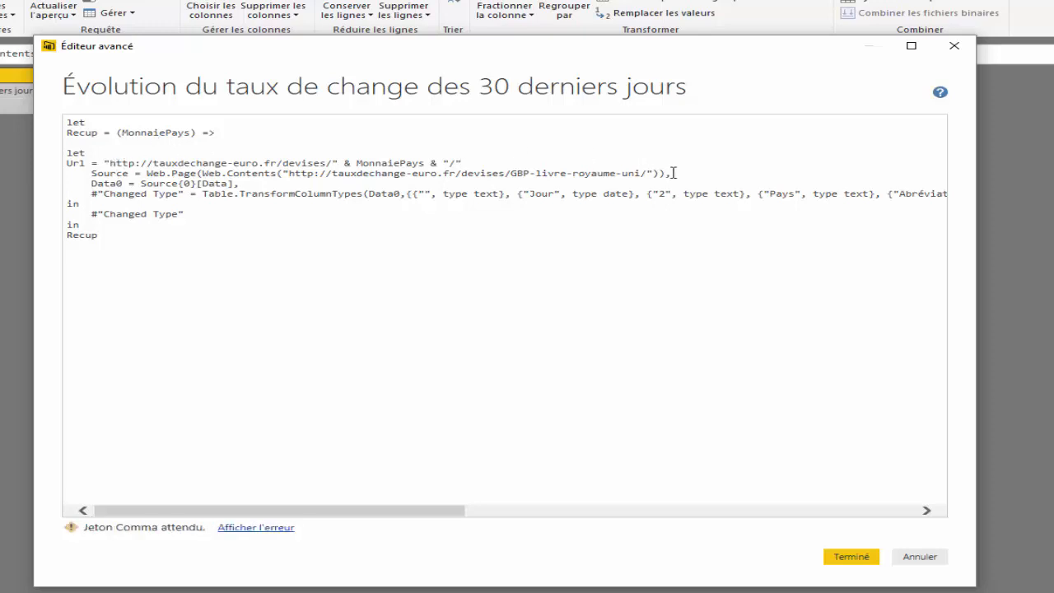
Replace the literal address inside Web.Contents with the variable Url and end the Url line with a comma.
{"action": "mouse_move", "coordinate": [671, 173]}
{"action": "left_mouse_down"}
{"action": "mouse_move", "coordinate": [627, 173]}
{"action": "mouse_move", "coordinate": [653, 176]}
{"action": "left_mouse_up"}
{"action": "key", "text": "Delete"}
{"action": "key", "text": "BackSpace"}
{"action": "key", "text": "BackSpace"}
{"action": "key", "text": "BackSpace"}
{"action": "key", "text": "BackSpace"}
{"action": "key", "text": "BackSpace"}
{"action": "key", "text": "BackSpace"}
{"action": "key", "text": "BackSpace"}
{"action": "key", "text": "BackSpace"}
{"action": "key", "text": "BackSpace"}
{"action": "key", "text": "BackSpace"}
{"action": "key", "text": "BackSpace"}
{"action": "key", "text": "BackSpace"}
{"action": "key", "text": "BackSpace"}
{"action": "key", "text": "BackSpace"}
{"action": "key", "text": "BackSpace"}
{"action": "key", "text": "BackSpace"}
{"action": "key", "text": "BackSpace"}
{"action": "key", "text": "BackSpace"}
{"action": "key", "text": "BackSpace"}
{"action": "key", "text": "BackSpace"}
{"action": "key", "text": "BackSpace"}
{"action": "key", "text": "BackSpace"}
{"action": "key", "text": "BackSpace"}
{"action": "key", "text": "BackSpace"}
{"action": "key", "text": "BackSpace"}
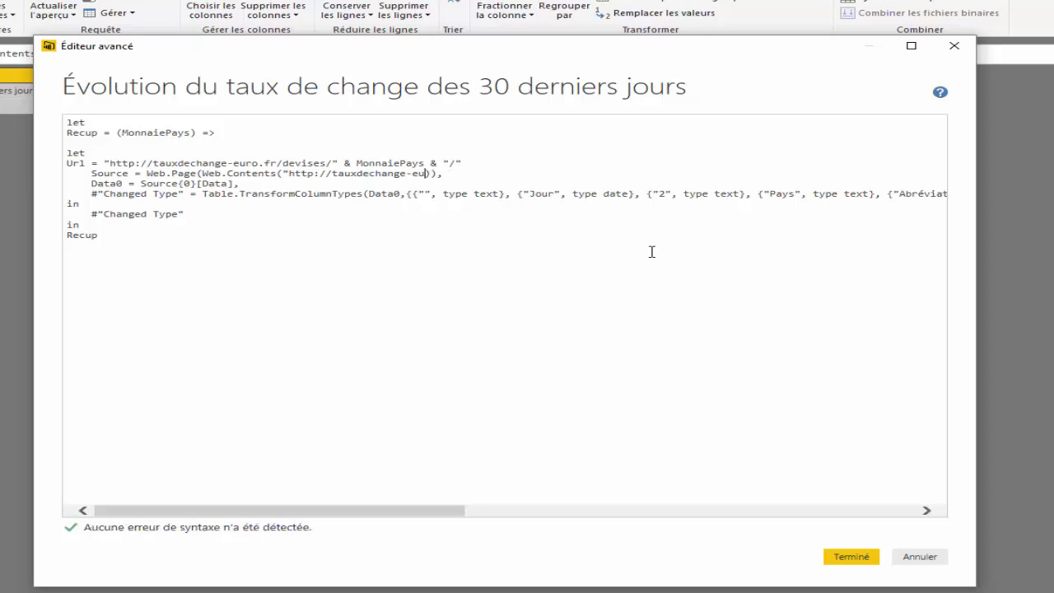
{"action": "key", "text": "BackSpace"}
{"action": "key", "text": "BackSpace"}
{"action": "key", "text": "BackSpace"}
{"action": "key", "text": "BackSpace"}
{"action": "key", "text": "BackSpace"}
{"action": "key", "text": "BackSpace"}
{"action": "key", "text": "BackSpace"}
{"action": "key", "text": "BackSpace"}
{"action": "key", "text": "BackSpace"}
{"action": "key", "text": "BackSpace"}
{"action": "key", "text": "BackSpace"}
{"action": "key", "text": "BackSpace"}
{"action": "key", "text": "BackSpace"}
{"action": "key", "text": "BackSpace"}
{"action": "key", "text": "BackSpace"}
{"action": "key", "text": "BackSpace"}
{"action": "key", "text": "BackSpace"}
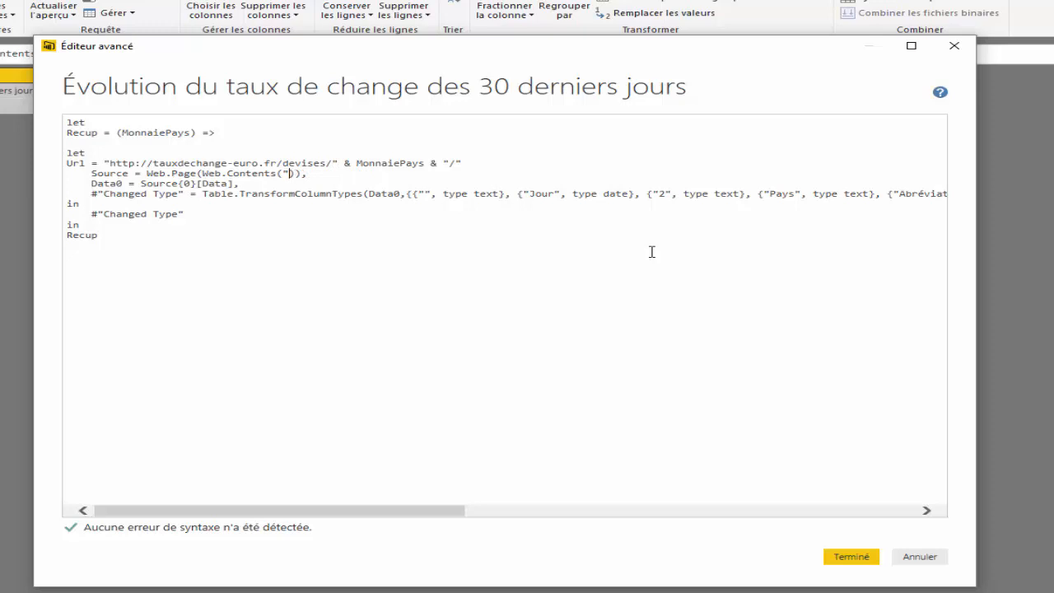
{"action": "type", "text": "Ur"}
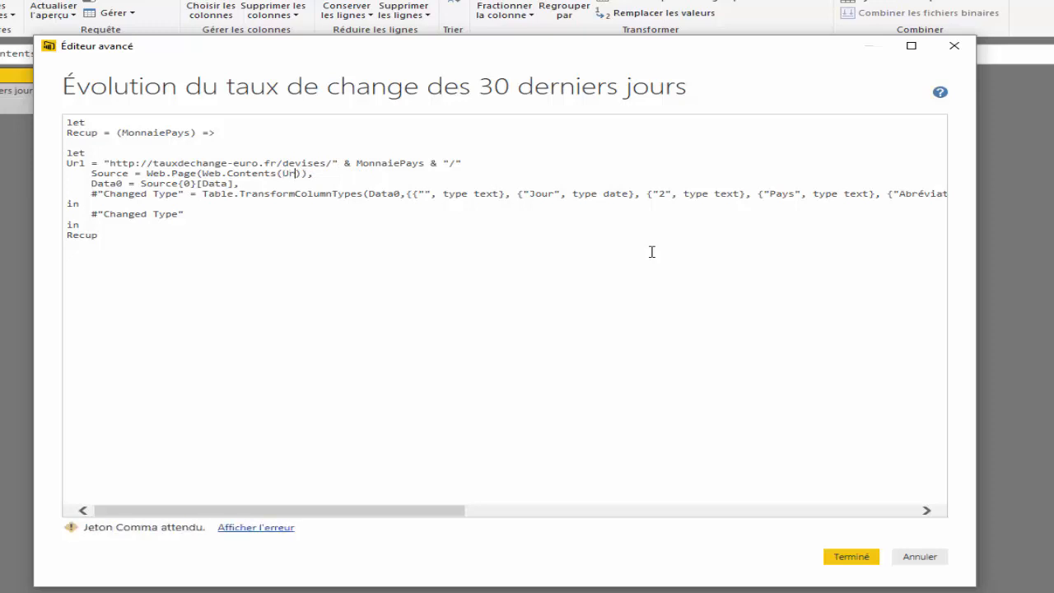
{"action": "type", "text": "l"}
{"action": "type", "text": ","}
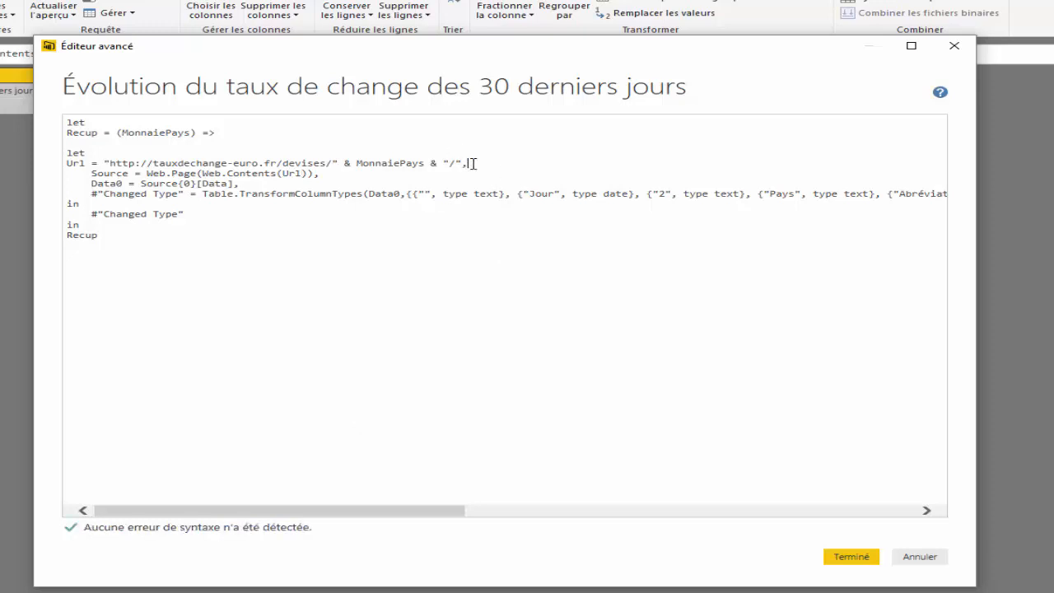
Apply the edited function code and rename the query as RecupMonnaie.
{"action": "left_click", "coordinate": [380, 349]}
{"action": "left_click", "coordinate": [97, 234]}
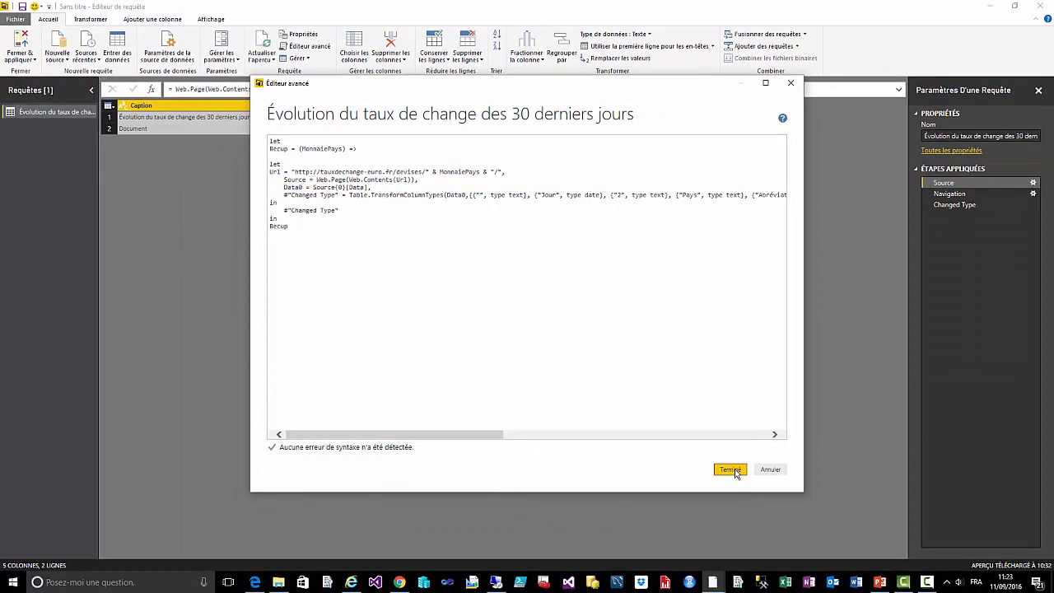
{"action": "left_click", "coordinate": [732, 471]}
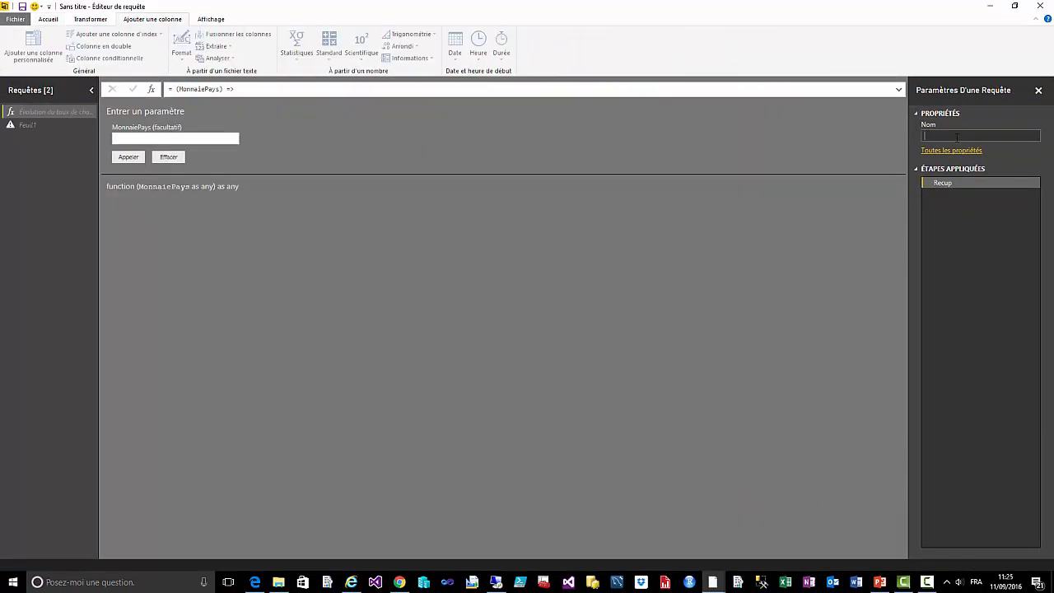
{"action": "type", "text": "RecupMonnaie"}
{"action": "key", "text": "Return"}
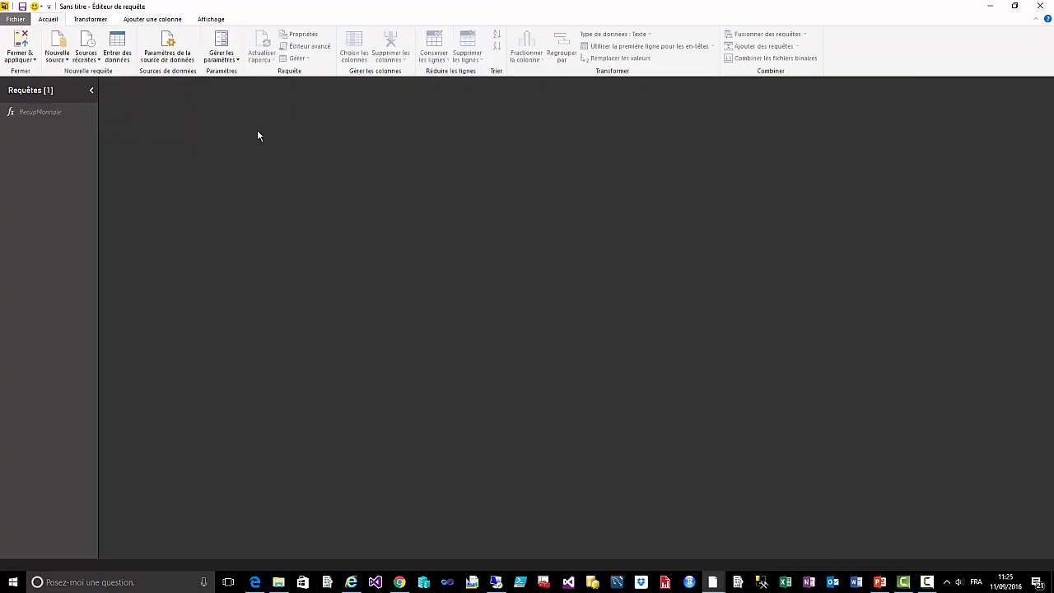
Import the sheet Feuil1 from the Excel workbook Monnaies.xlsx as a new query and use its first row as headers.
{"action": "left_click", "coordinate": [64, 58]}
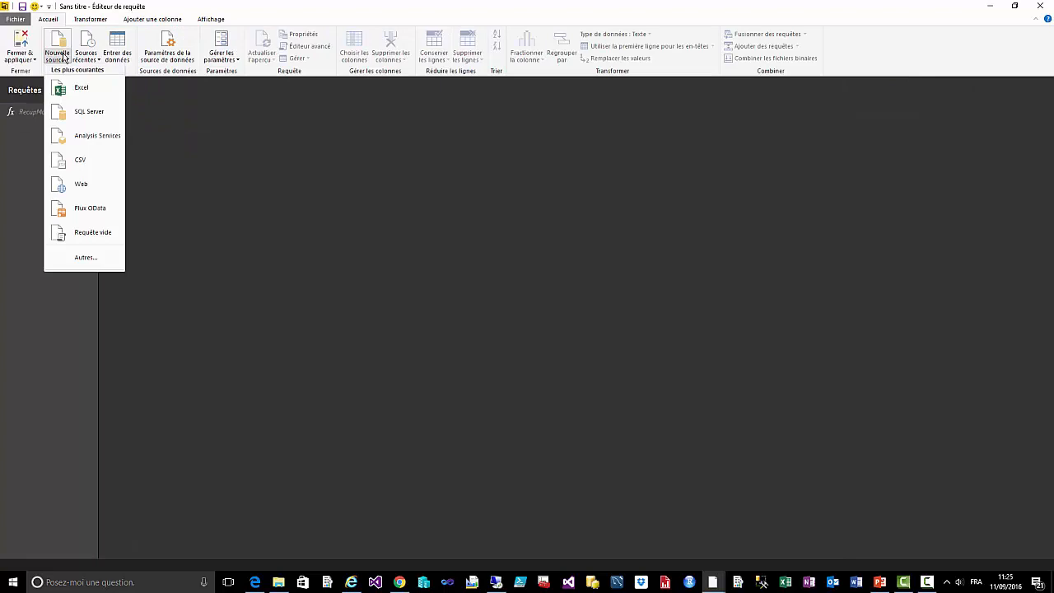
{"action": "left_click", "coordinate": [92, 90]}
{"action": "left_click", "coordinate": [140, 76]}
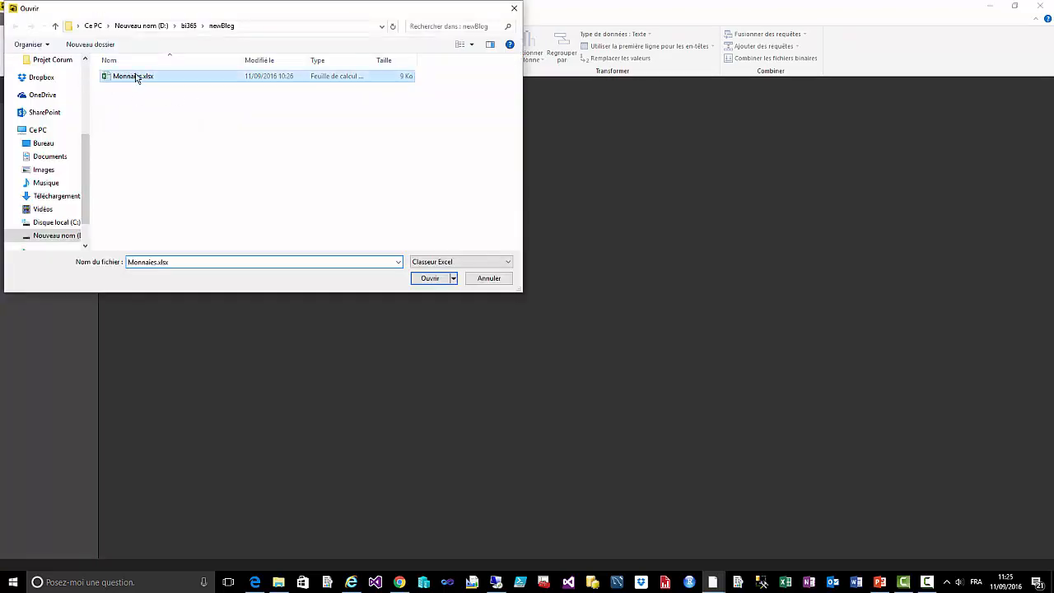
{"action": "left_click", "coordinate": [443, 280]}
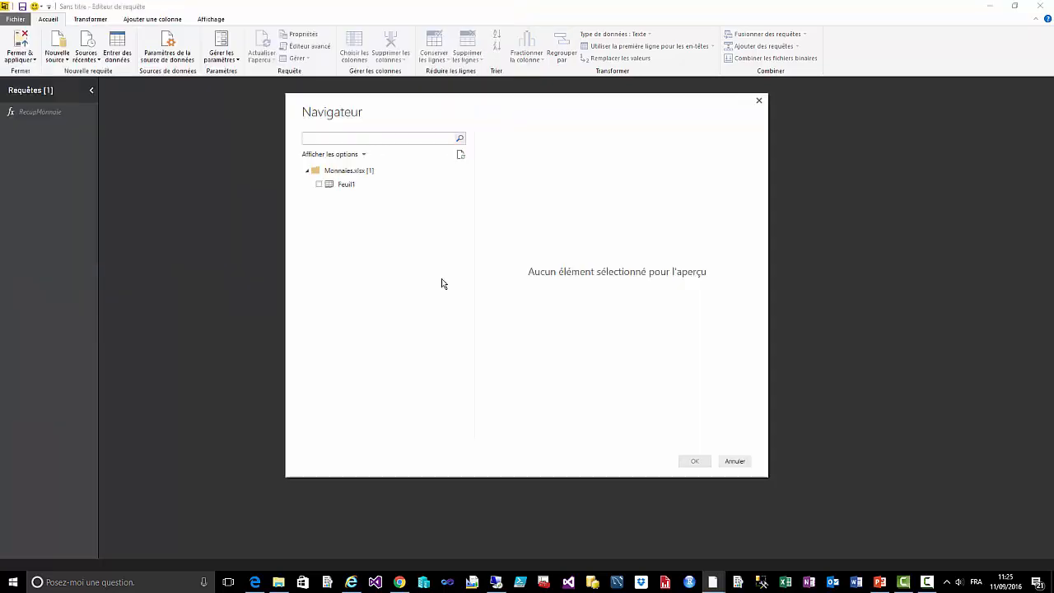
{"action": "left_click", "coordinate": [339, 186]}
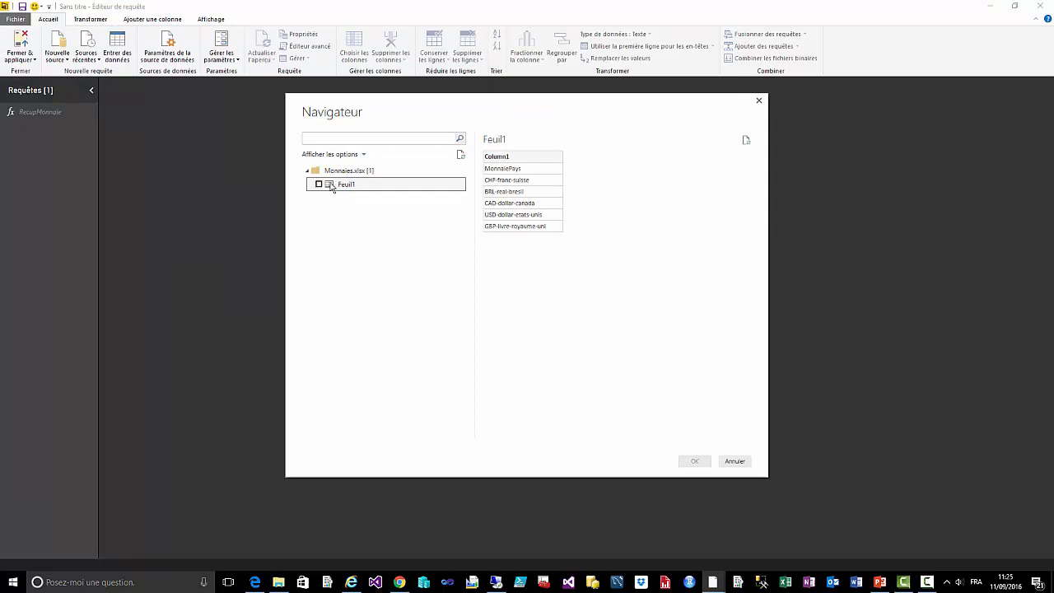
{"action": "left_click", "coordinate": [318, 186]}
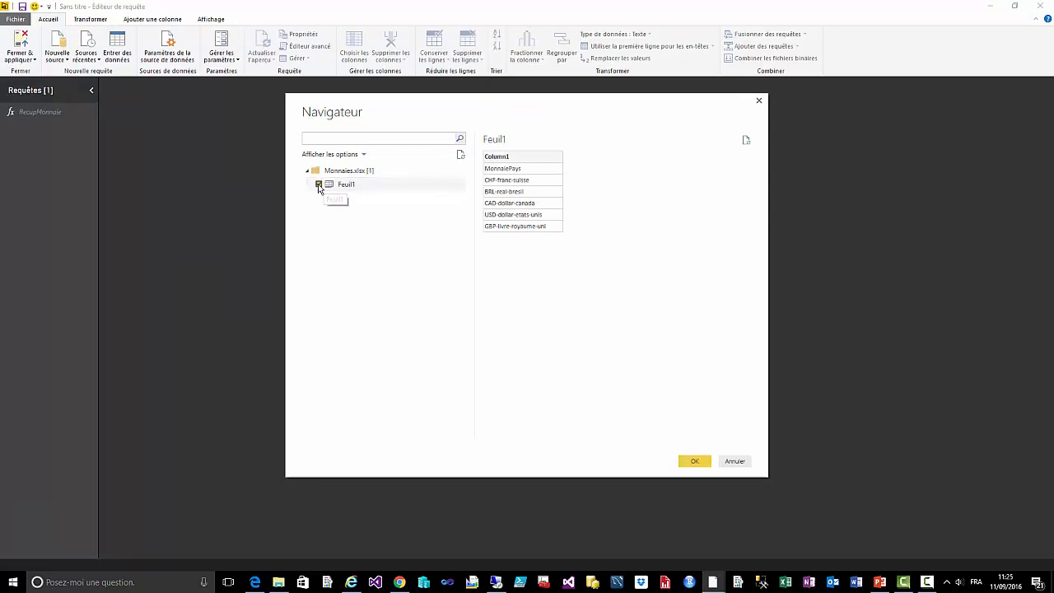
{"action": "left_click", "coordinate": [695, 461]}
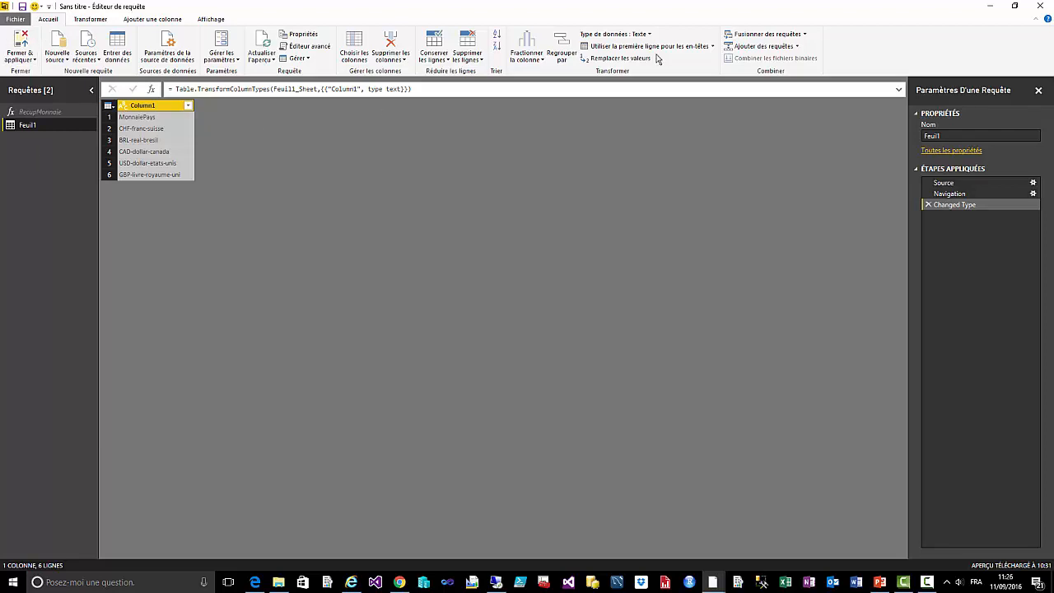
{"action": "left_click", "coordinate": [657, 48]}
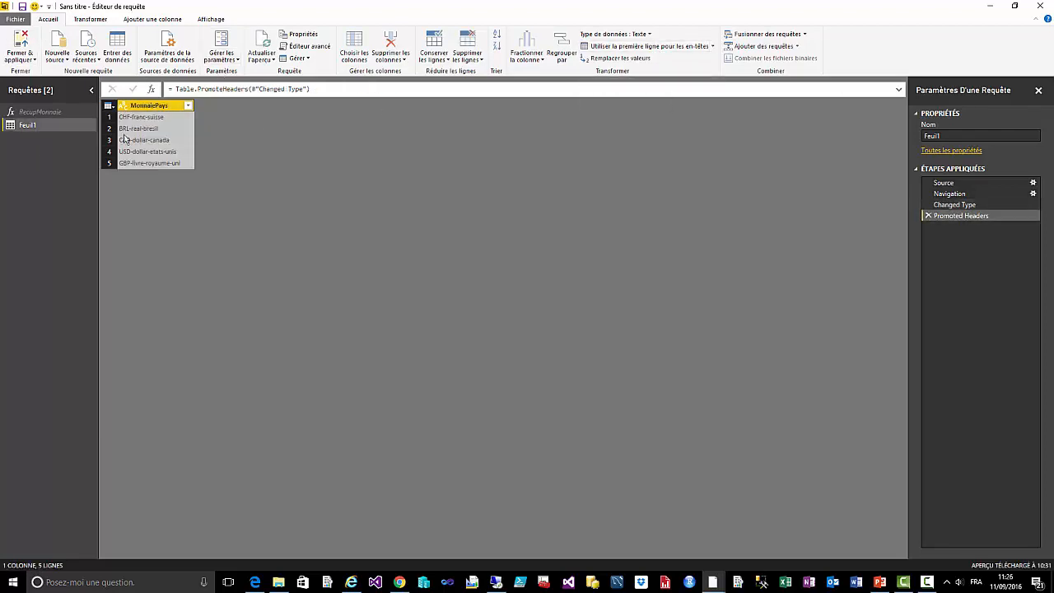
Add a custom column named Custom to Feuil1 with the formula = RecupMonnaie([MonnaiePays]).
{"action": "left_click", "coordinate": [156, 19]}
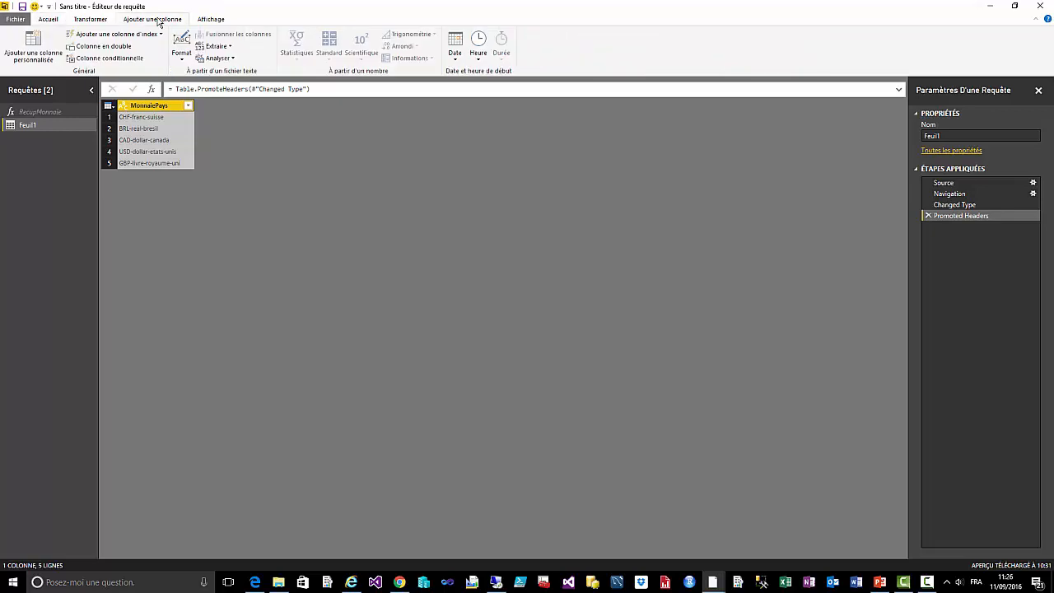
{"action": "left_click", "coordinate": [34, 47]}
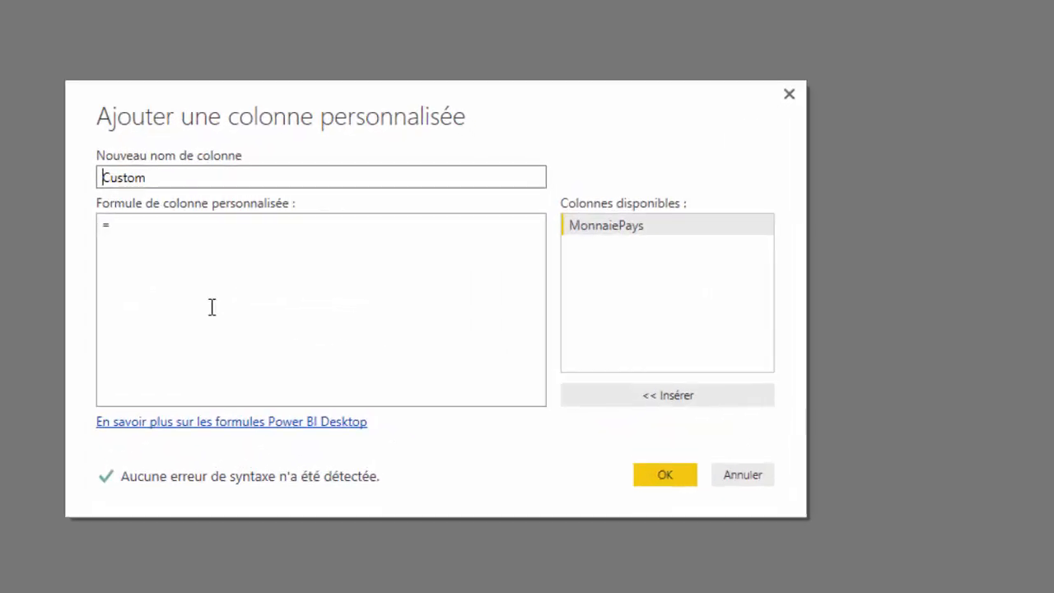
{"action": "left_click", "coordinate": [189, 228]}
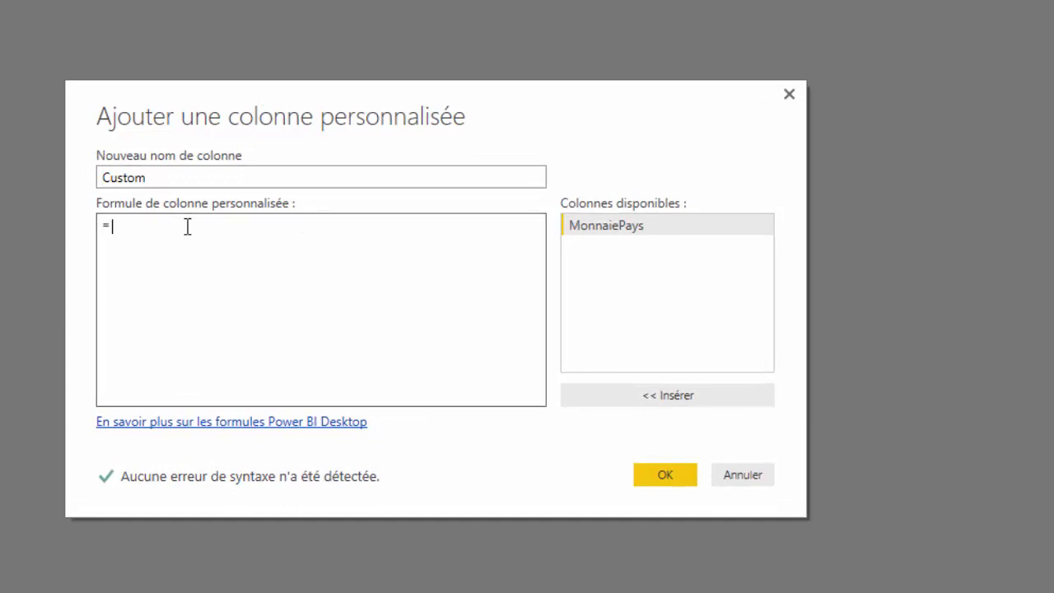
{"action": "type", "text": "R"}
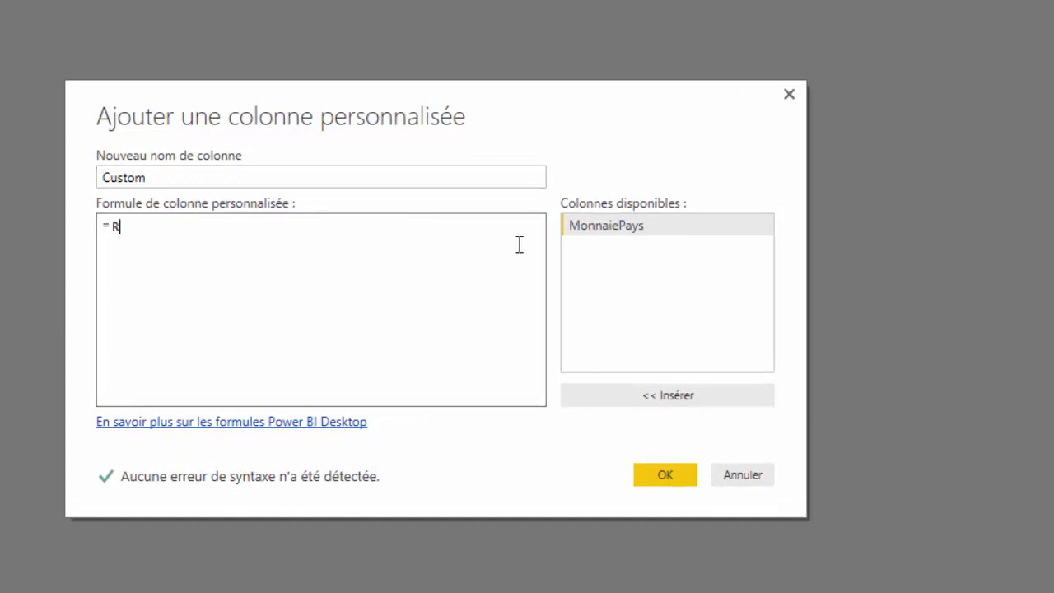
{"action": "type", "text": "ecupMoannie("}
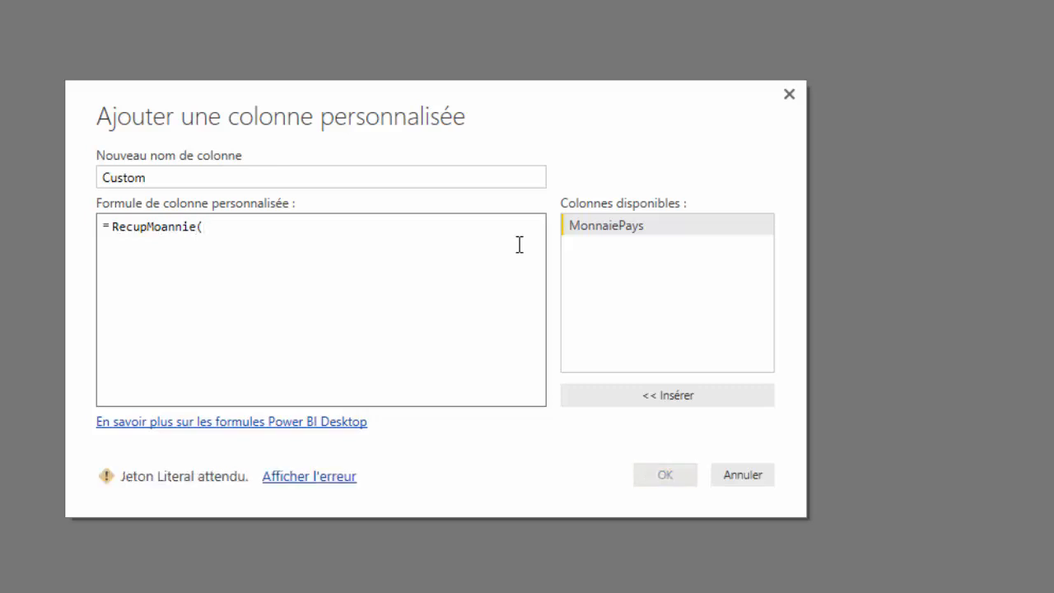
{"action": "left_click", "coordinate": [580, 229]}
{"action": "double_click", "coordinate": [591, 223]}
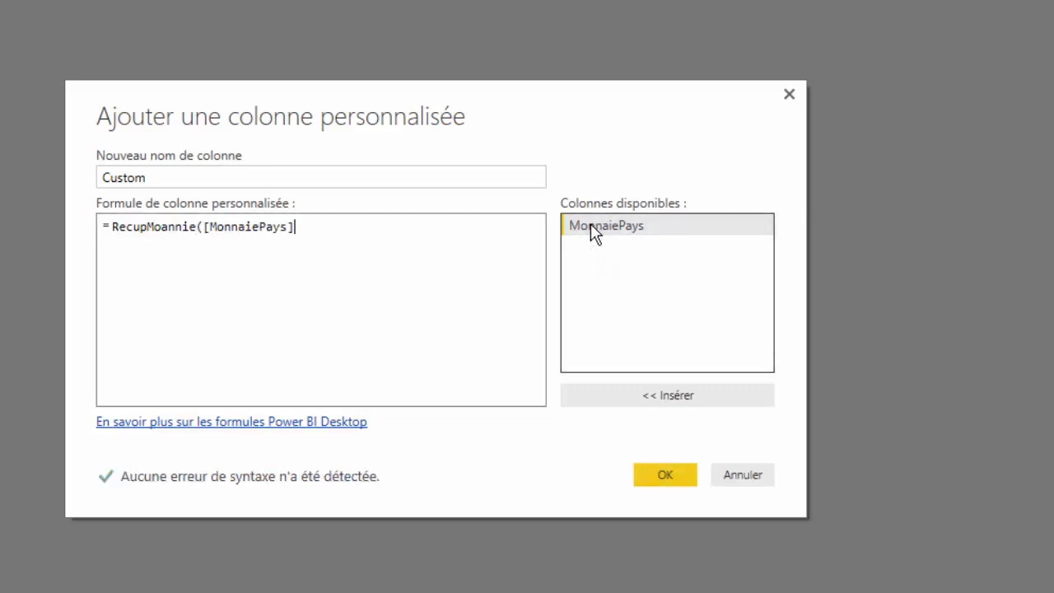
{"action": "type", "text": ")"}
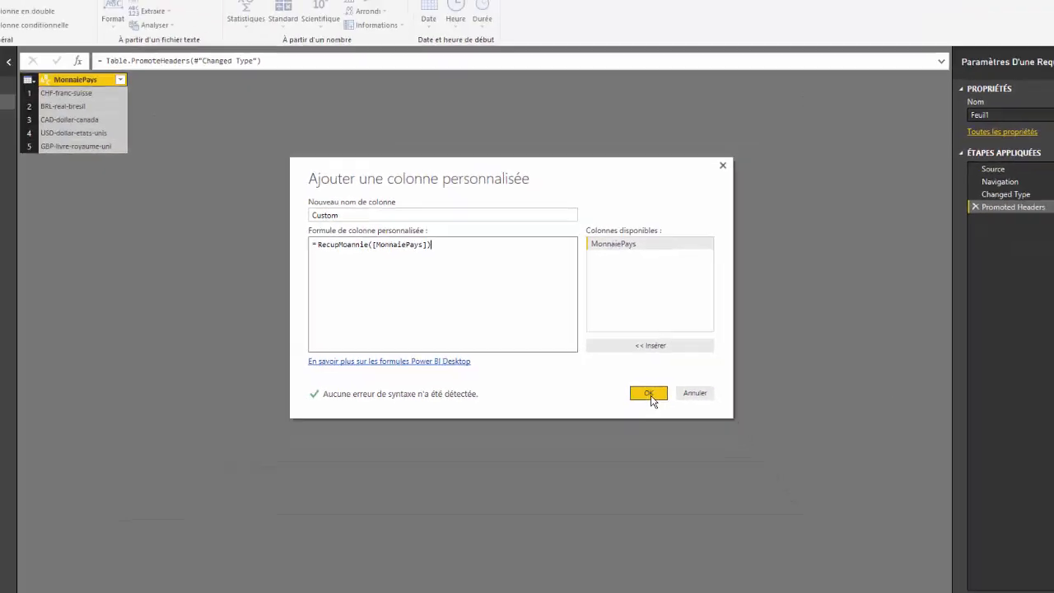
{"action": "left_click", "coordinate": [677, 442]}
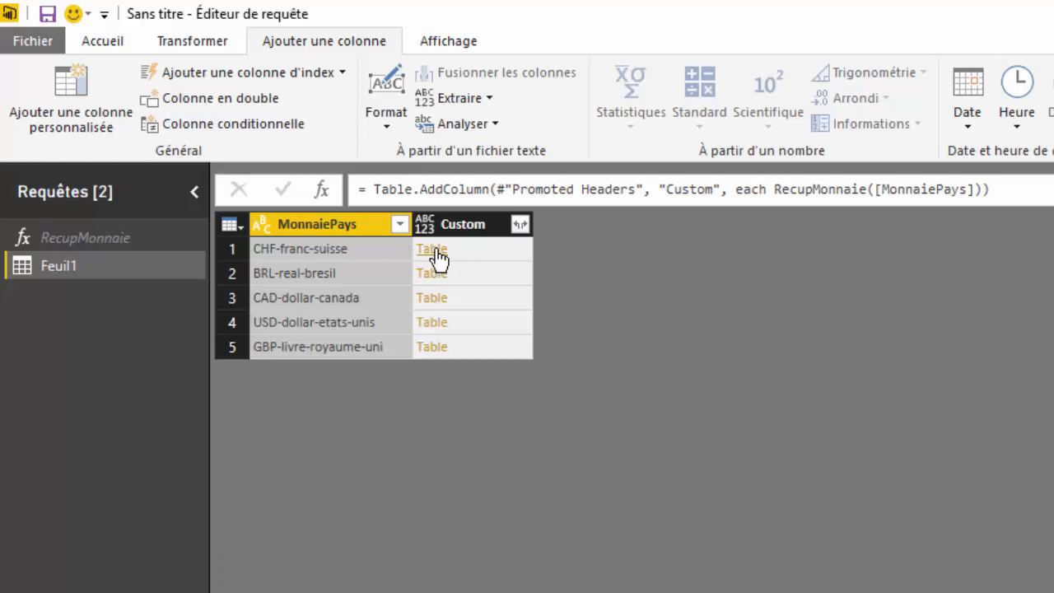
Expand the tables in the Custom column into all their columns, keeping the original column name as prefix.
{"action": "left_click", "coordinate": [522, 225]}
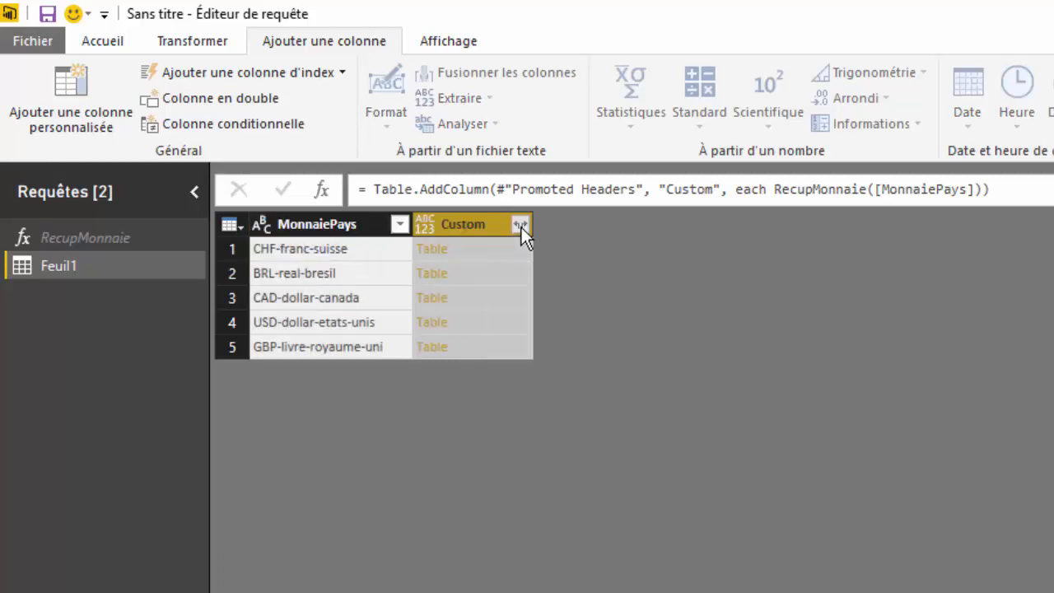
{"action": "left_click", "coordinate": [521, 227]}
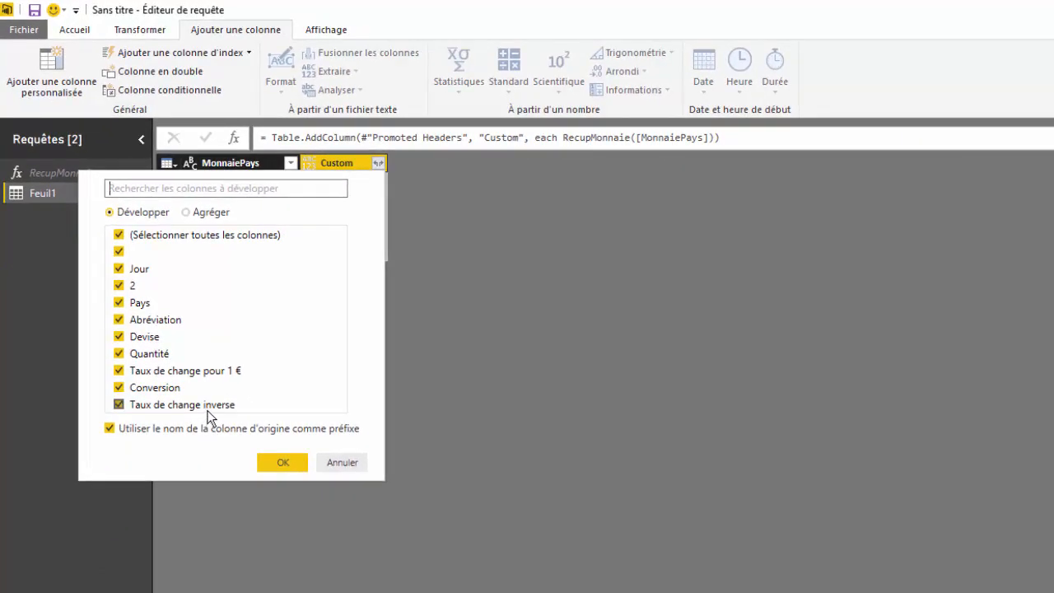
{"action": "left_click", "coordinate": [280, 463]}
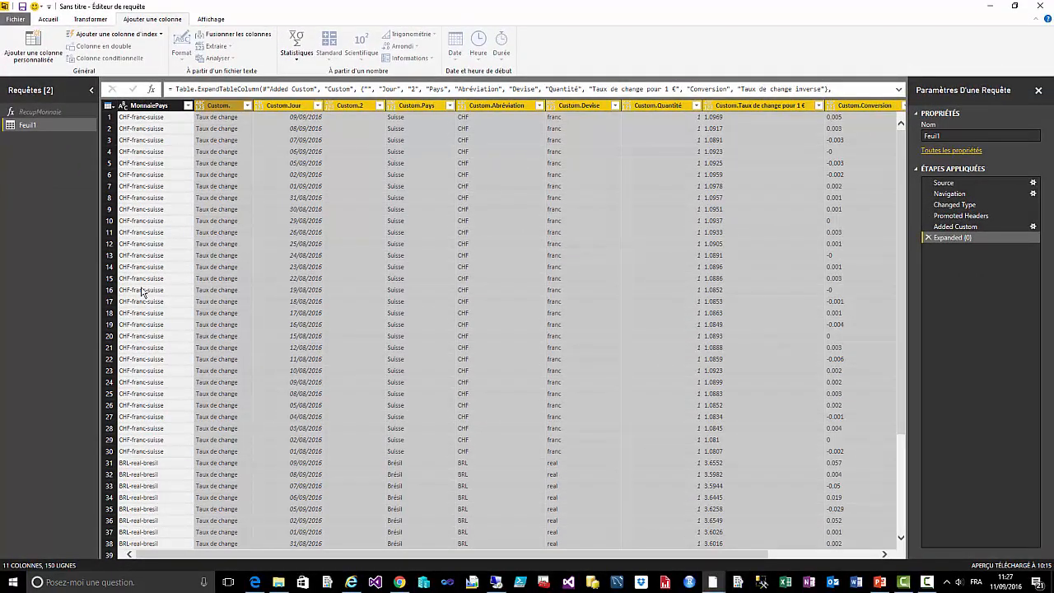
{"action": "scroll", "coordinate": [147, 481], "scroll_direction": "down", "scroll_amount": 4}
{"action": "scroll", "coordinate": [148, 473], "scroll_direction": "down", "scroll_amount": 20}
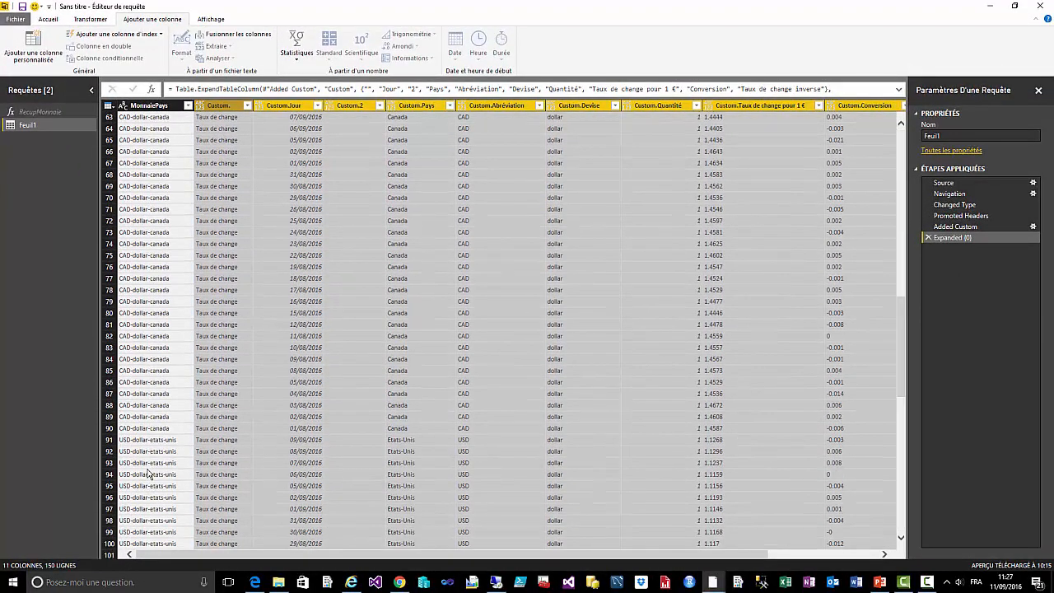
{"action": "scroll", "coordinate": [148, 473], "scroll_direction": "down", "scroll_amount": 1}
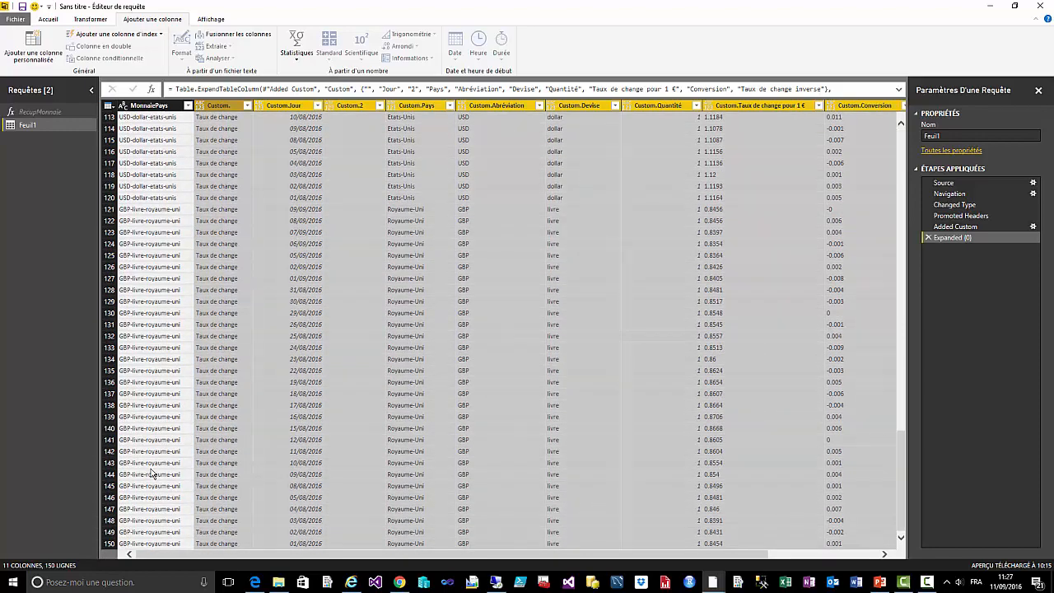
{"action": "scroll", "coordinate": [587, 468], "scroll_direction": "down", "scroll_amount": 1}
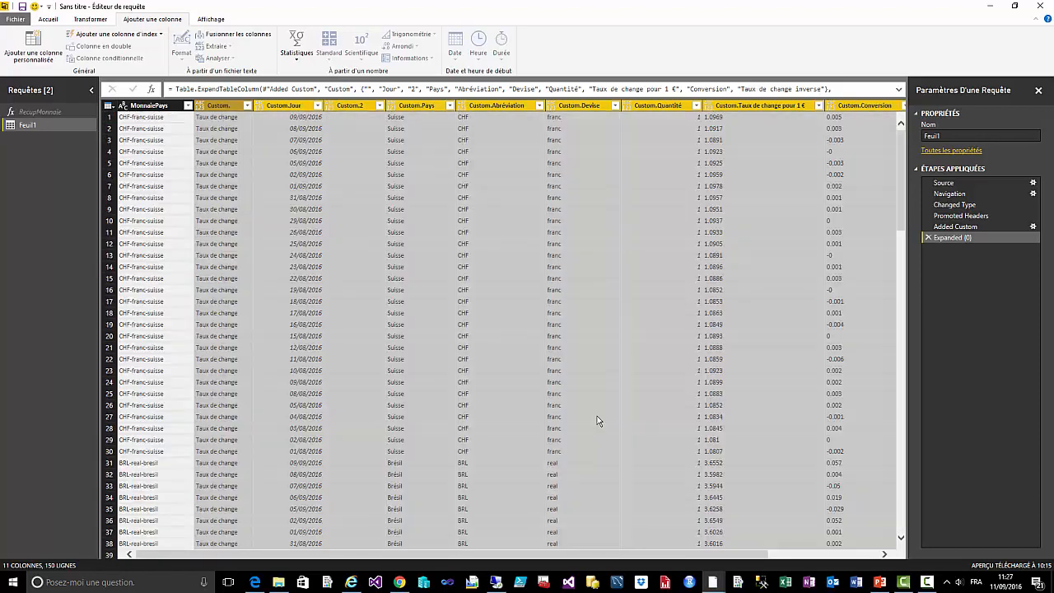